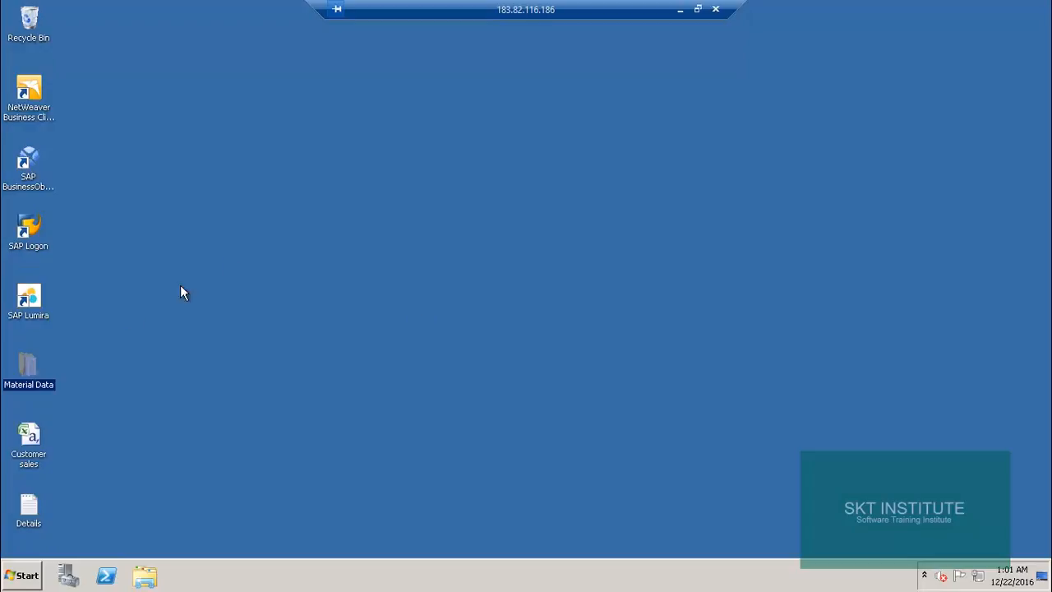
Step: Open SAP Logon, log on to the BI system with the user name and account password, and acknowledge the licence notice
double_click(30, 224)
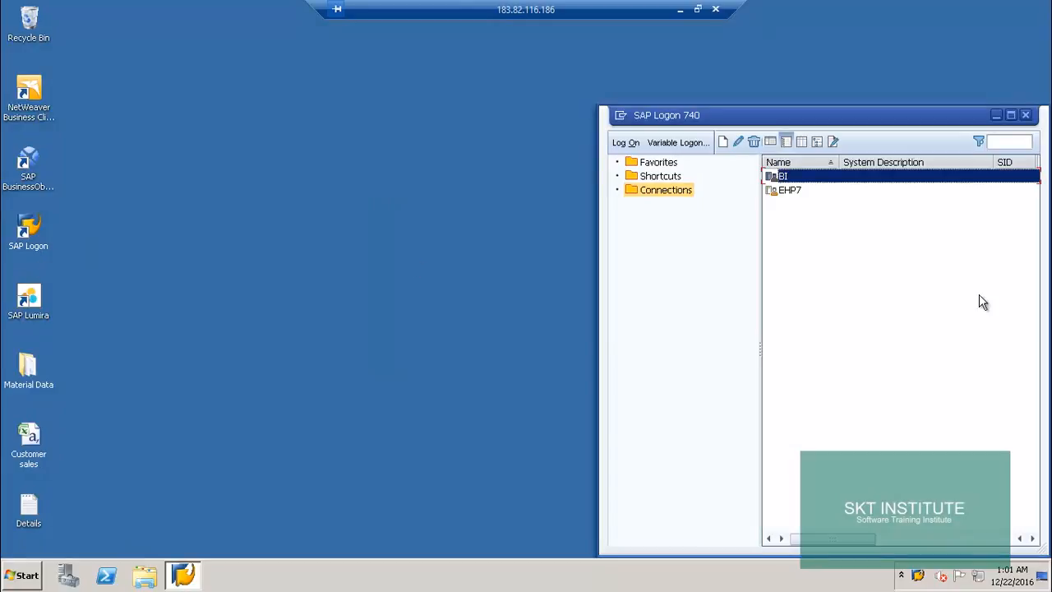
drag(814, 113, 588, 59)
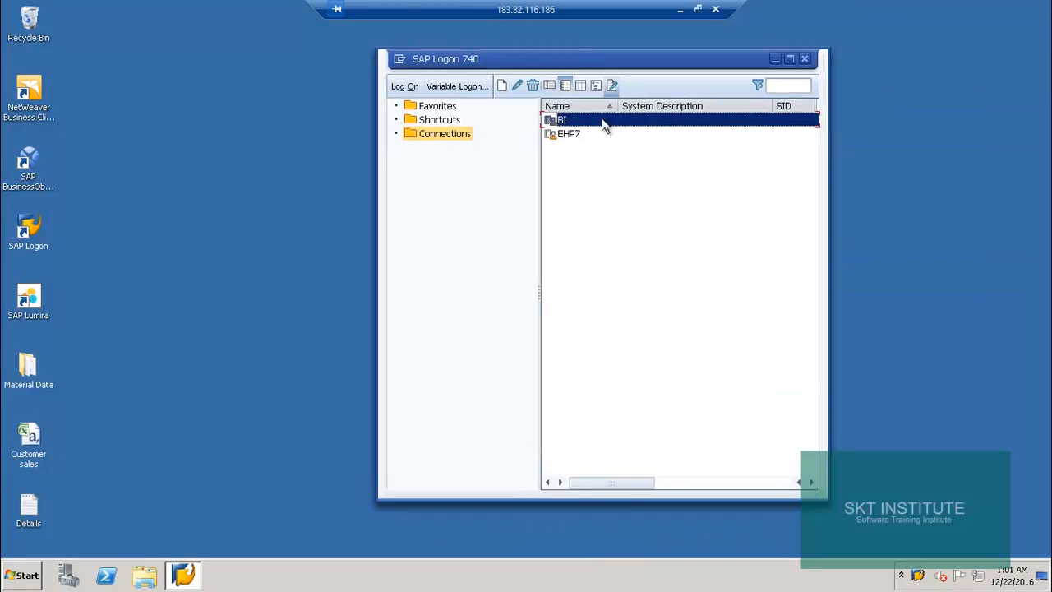
double_click(549, 121)
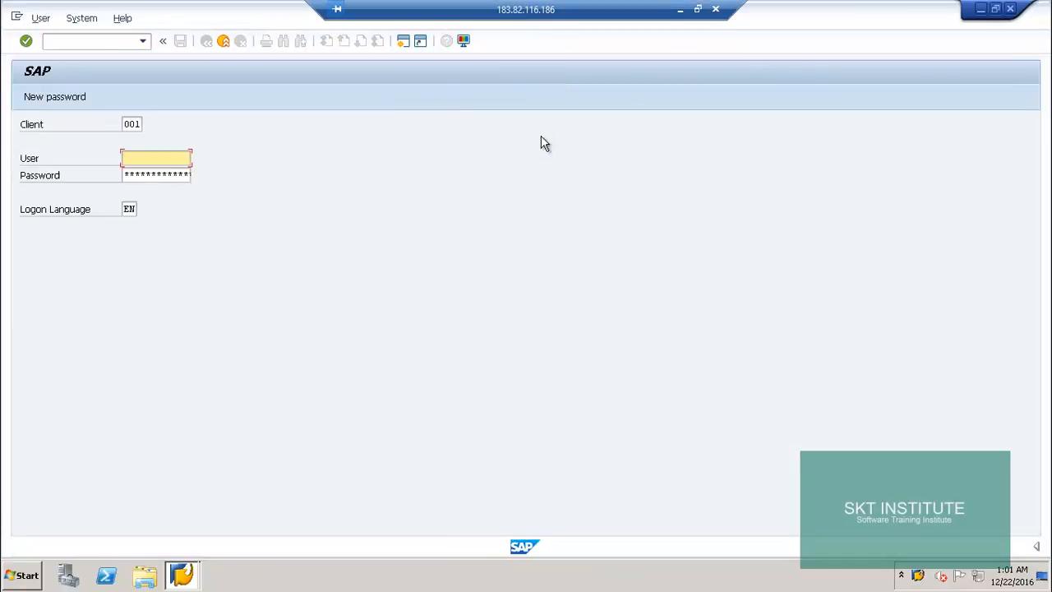
text(b)
click(145, 173)
click(142, 175)
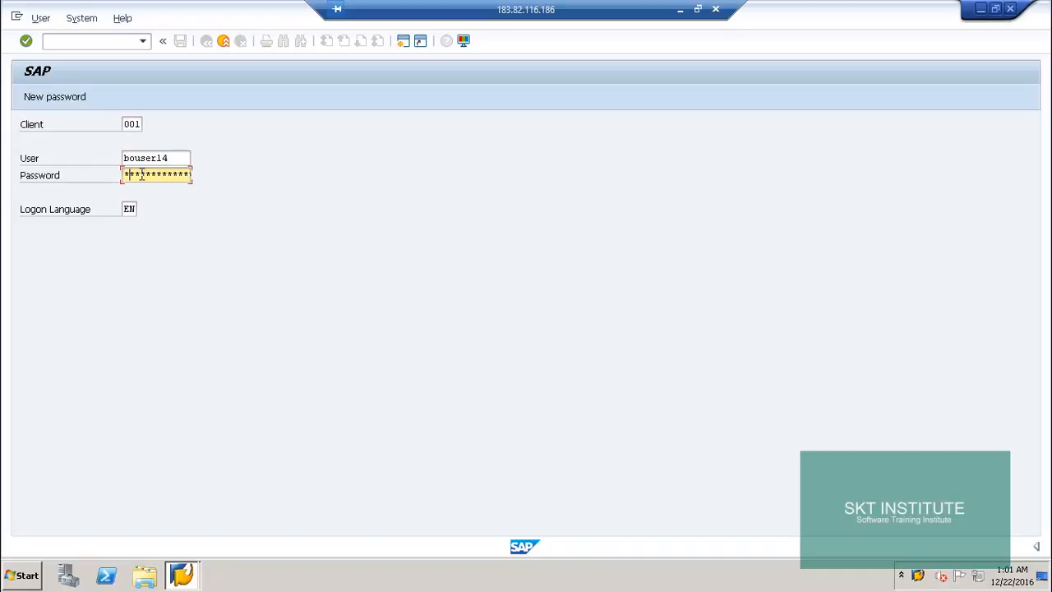
key(Return)
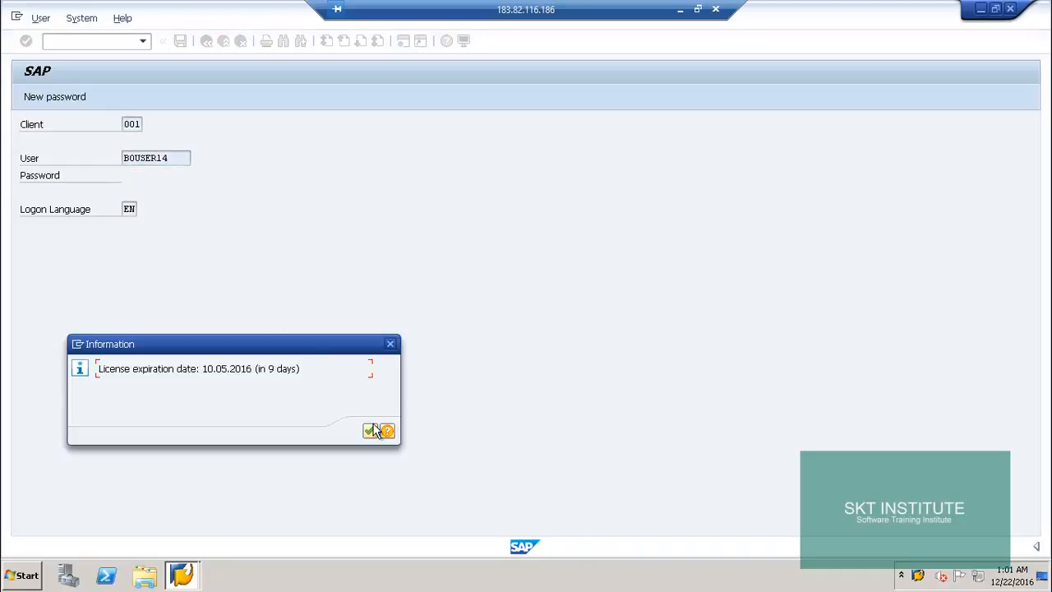
click(371, 430)
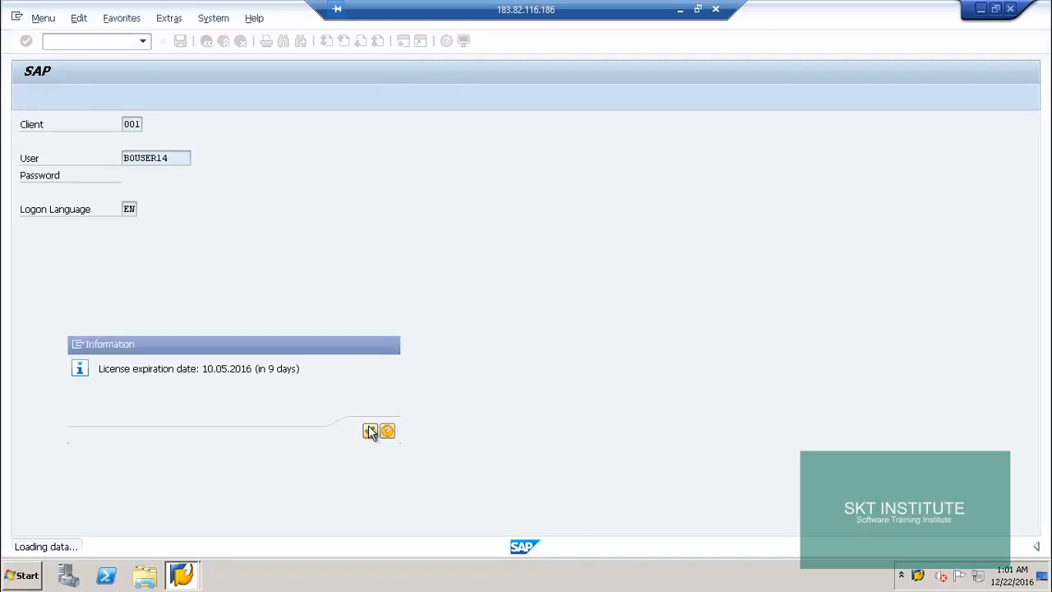
Step: Open the Data Warehousing Workbench with transaction RSA1
click(54, 47)
text(RSA1)
key(Return)
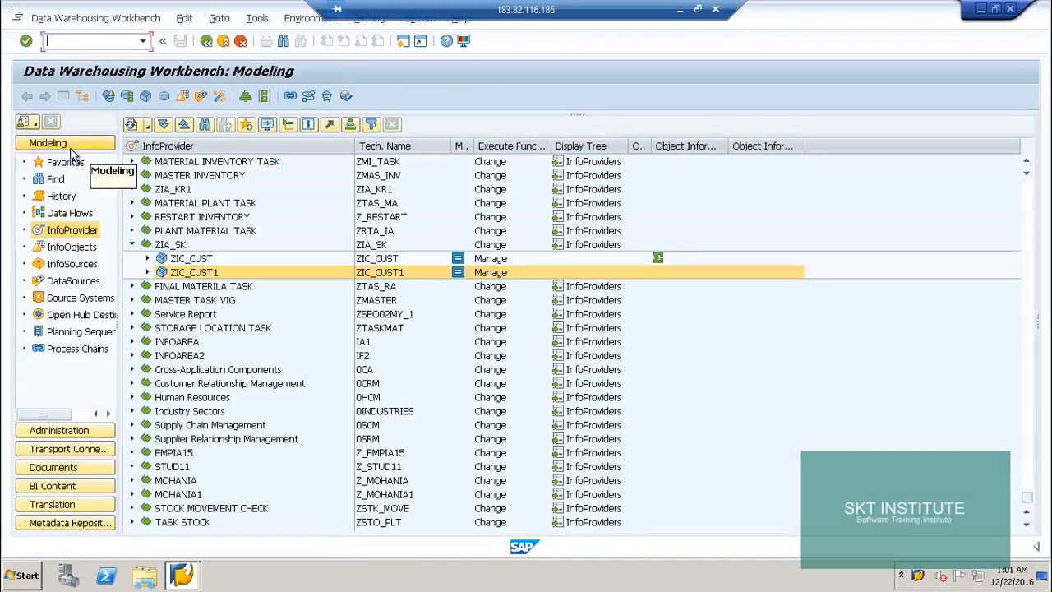
Step: Create the InfoArea ZIA_SK1 with long description ZIA_SK1 in the InfoProvider tree, accept the task creation for the request, and select the new InfoArea
click(70, 233)
right_click(181, 147)
click(208, 153)
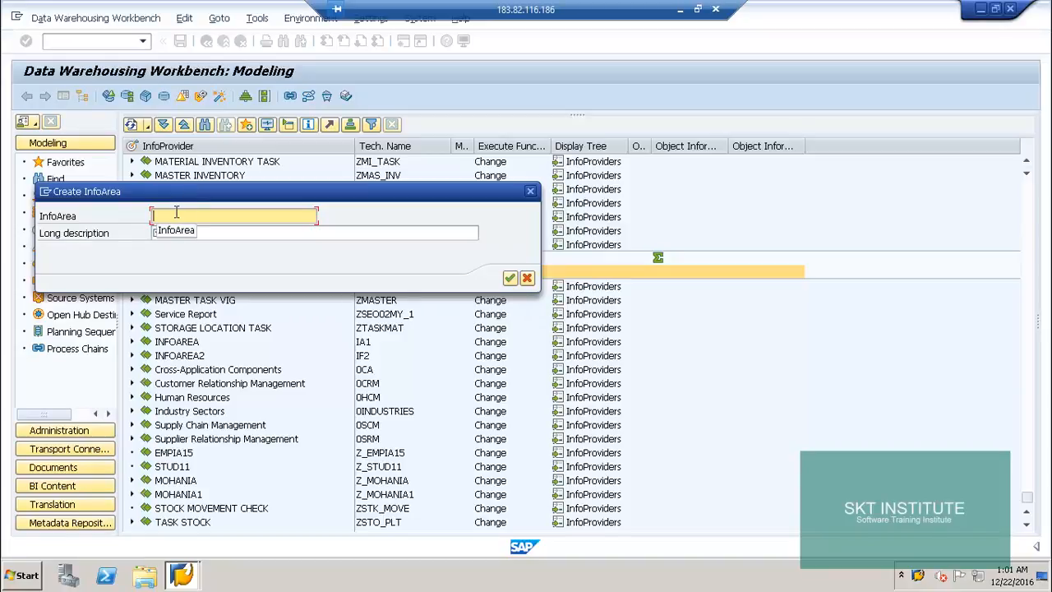
text(ZIA_SK1)
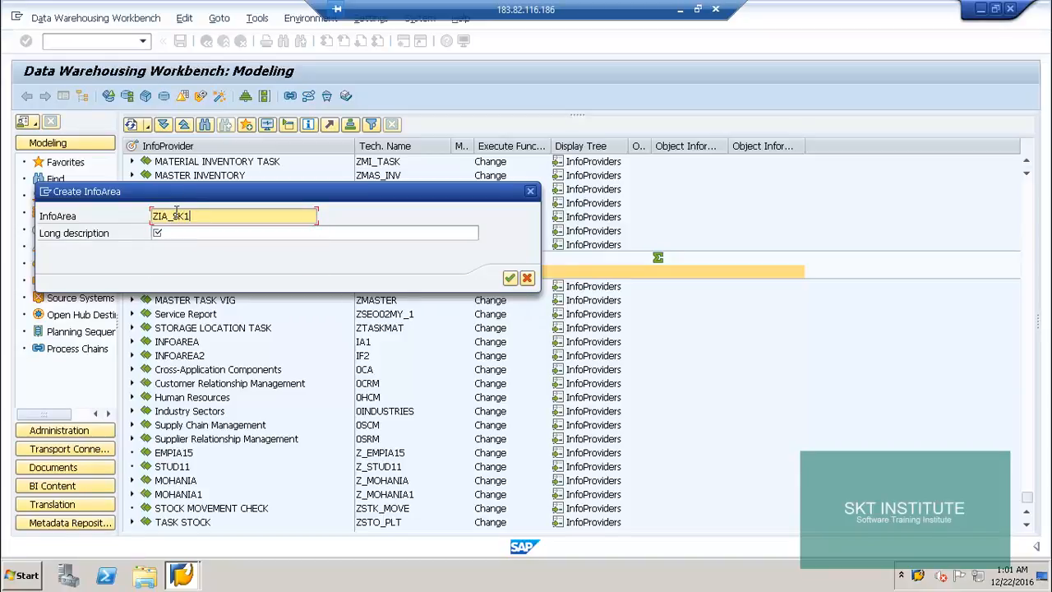
click(178, 233)
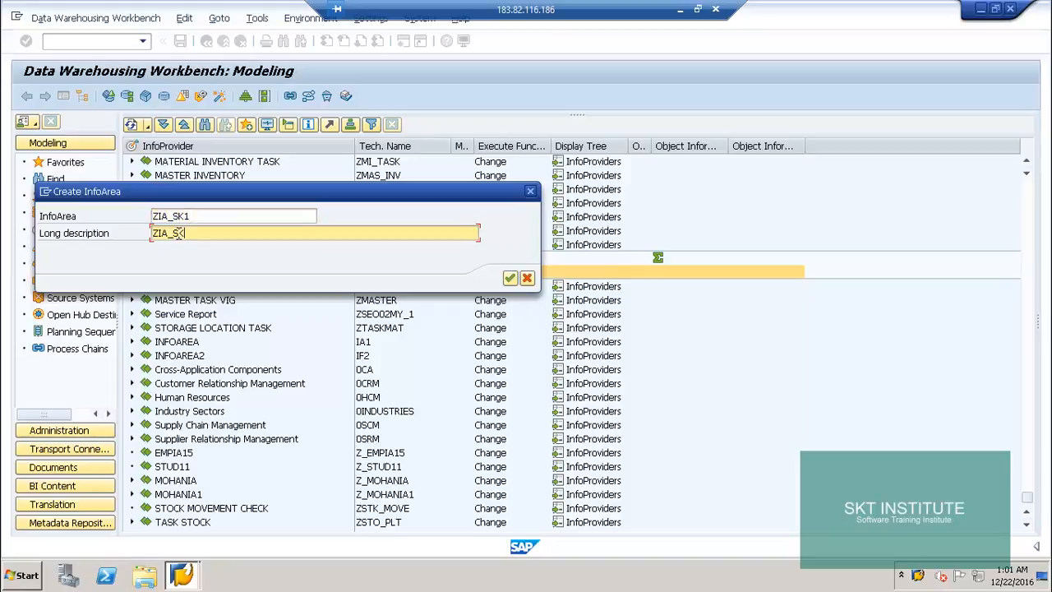
text(ZIA_SK1)
click(510, 277)
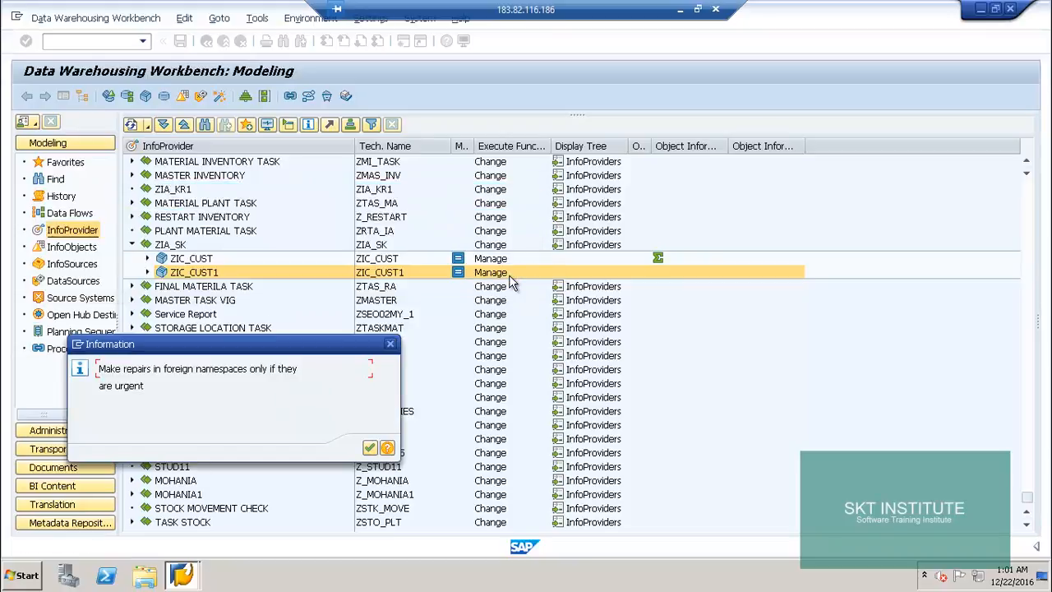
click(370, 448)
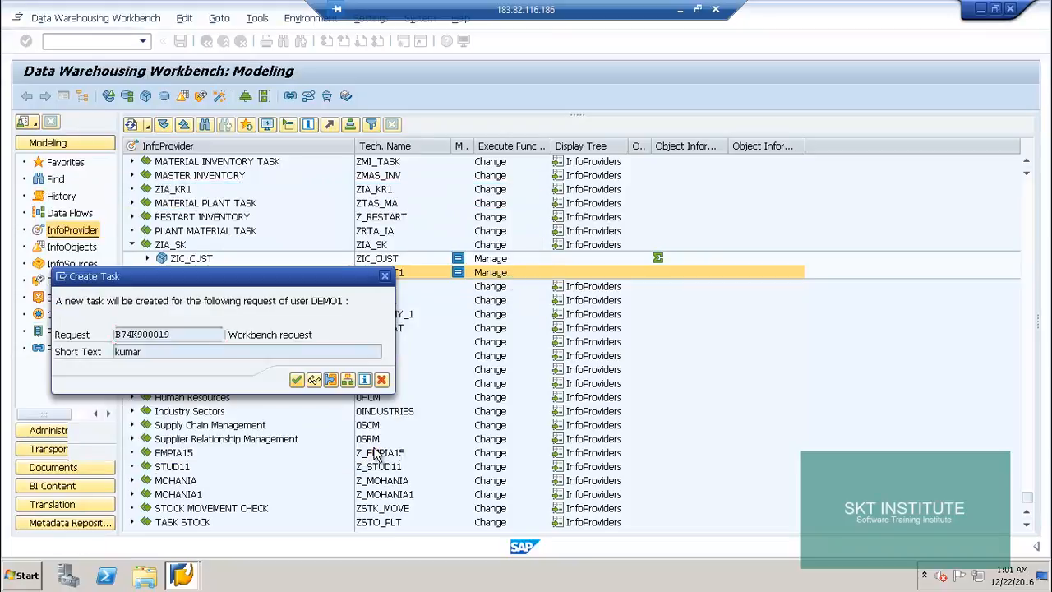
click(297, 381)
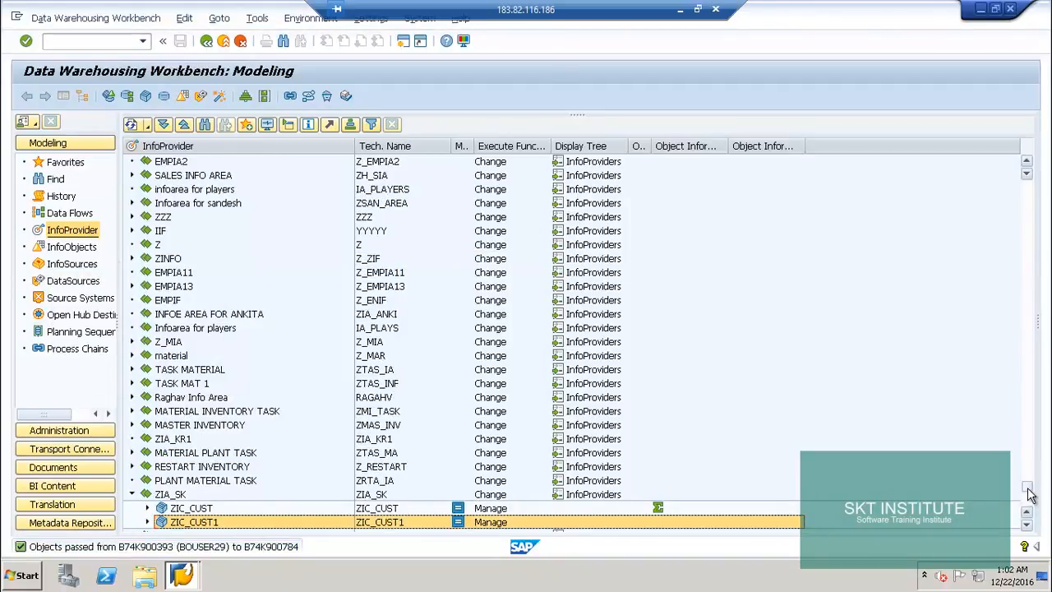
scroll(1030, 493, down, 6)
click(182, 524)
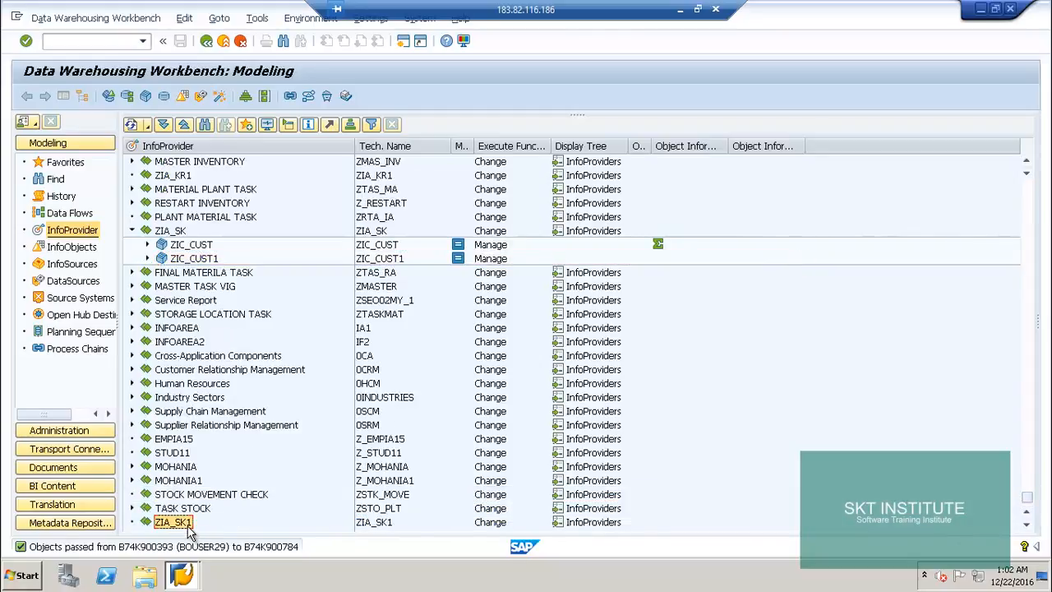
Step: Start a new InfoObject catalog under the InfoArea ZIA_SK1 in the InfoObjects tree
click(72, 250)
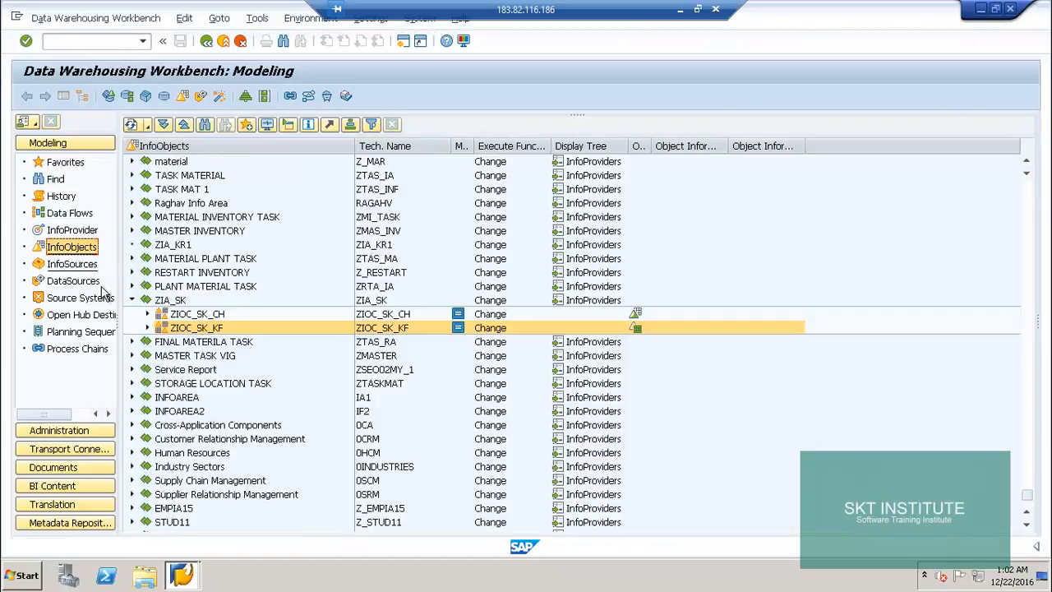
click(1025, 527)
click(1026, 527)
click(1026, 526)
click(1025, 527)
click(1026, 526)
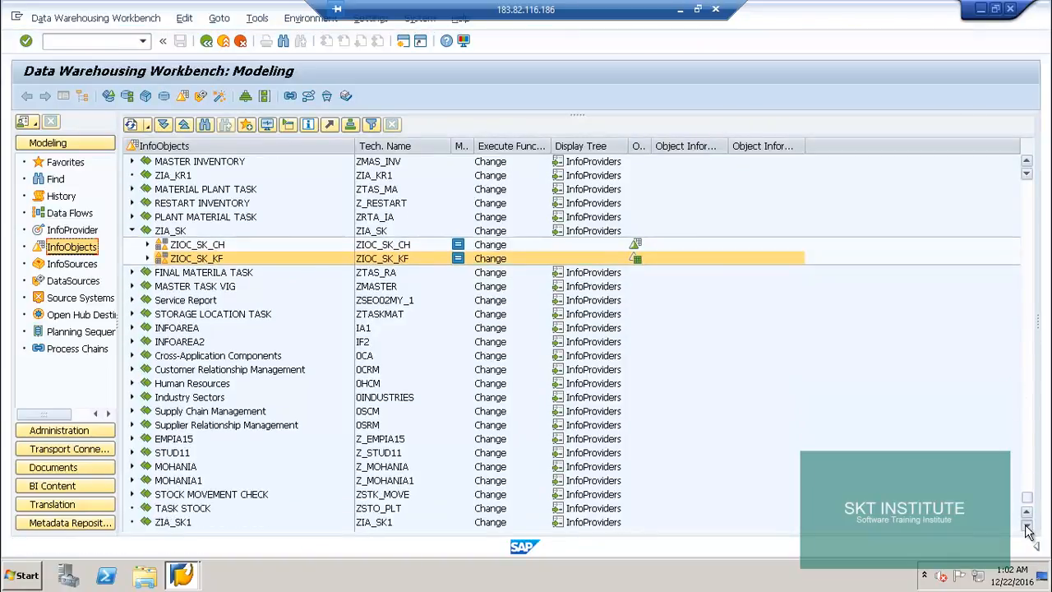
right_click(177, 526)
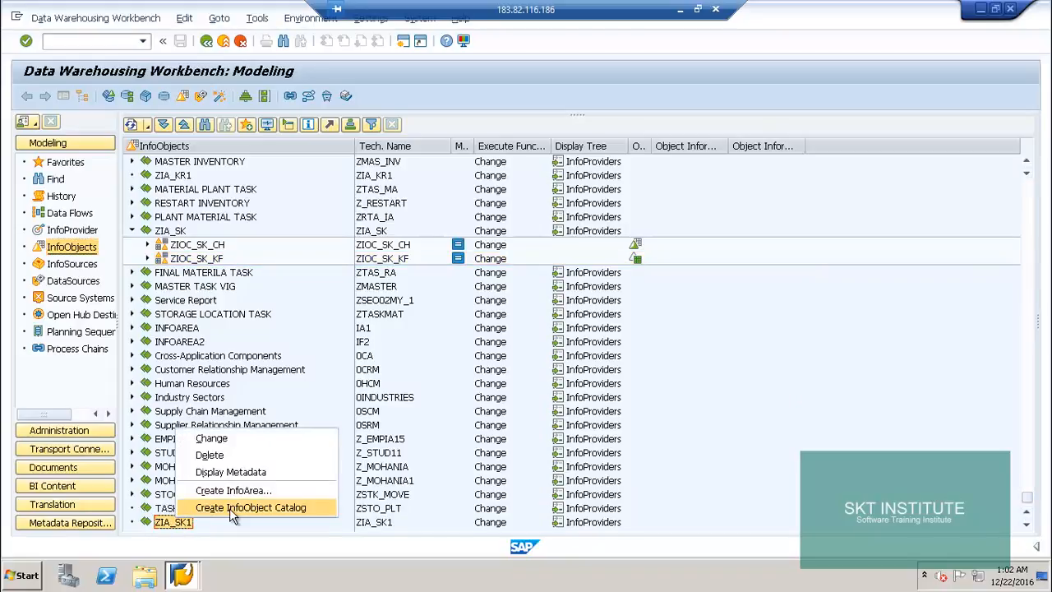
click(229, 508)
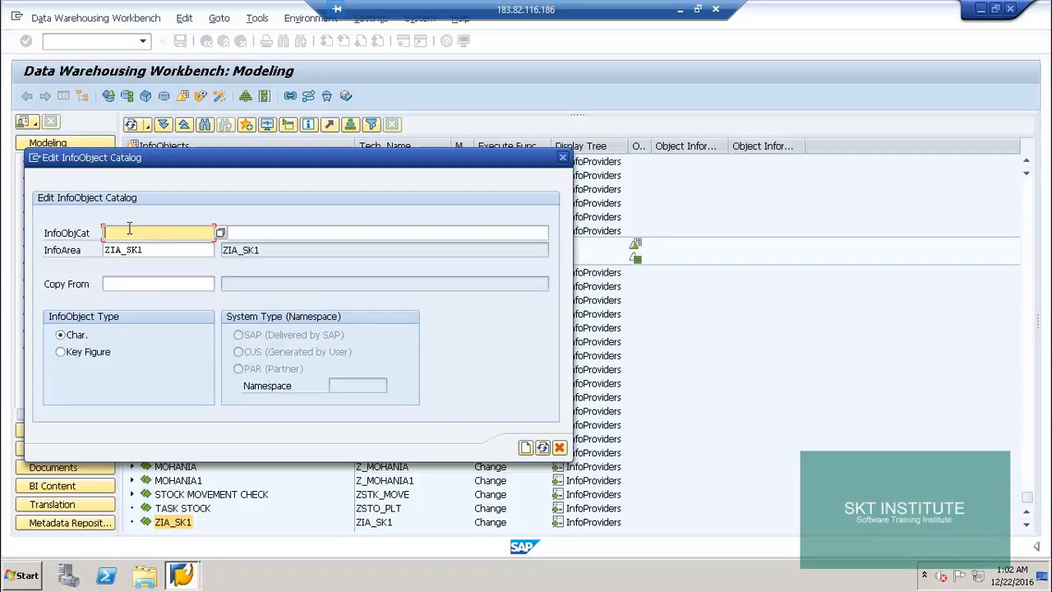
Step: Create the characteristic catalog ZIOC_SK1_CH with the description ZIOC_SK1_CH, activate it, and return to the InfoObjects overview
text(ZIOC_)
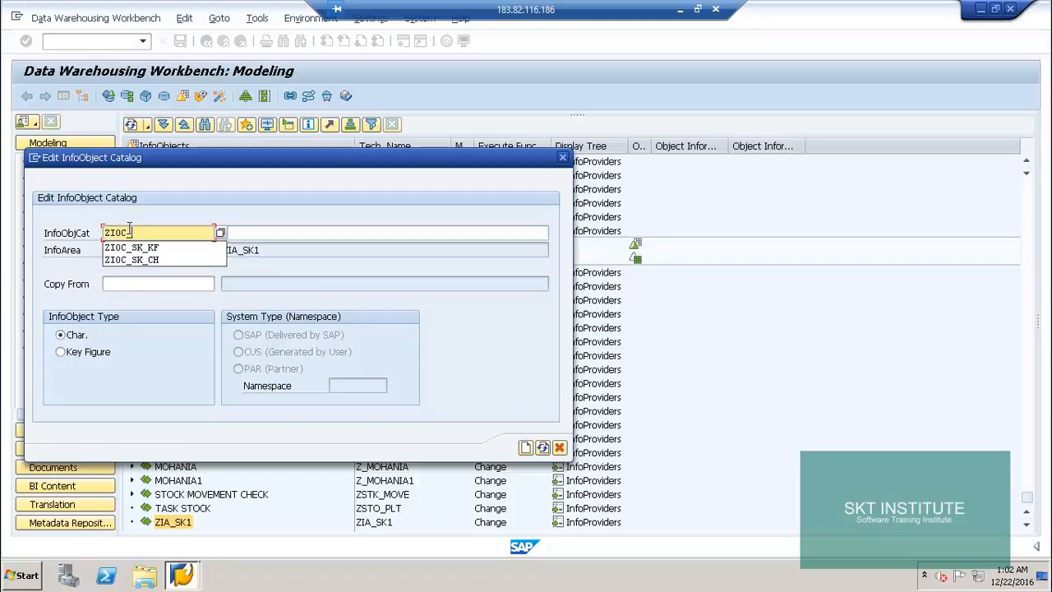
text(SK1_CH)
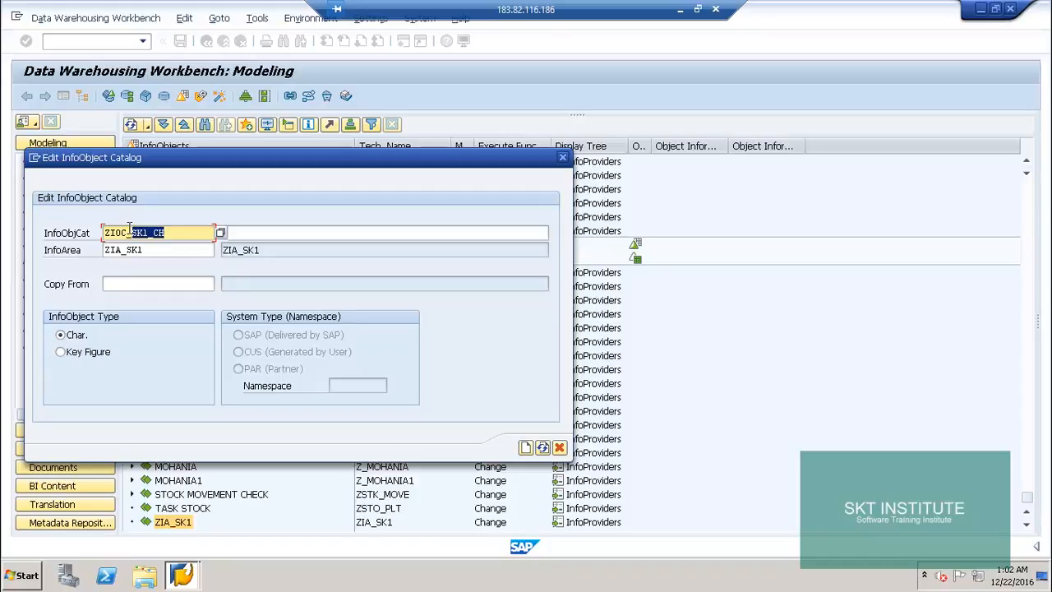
key(Tab)
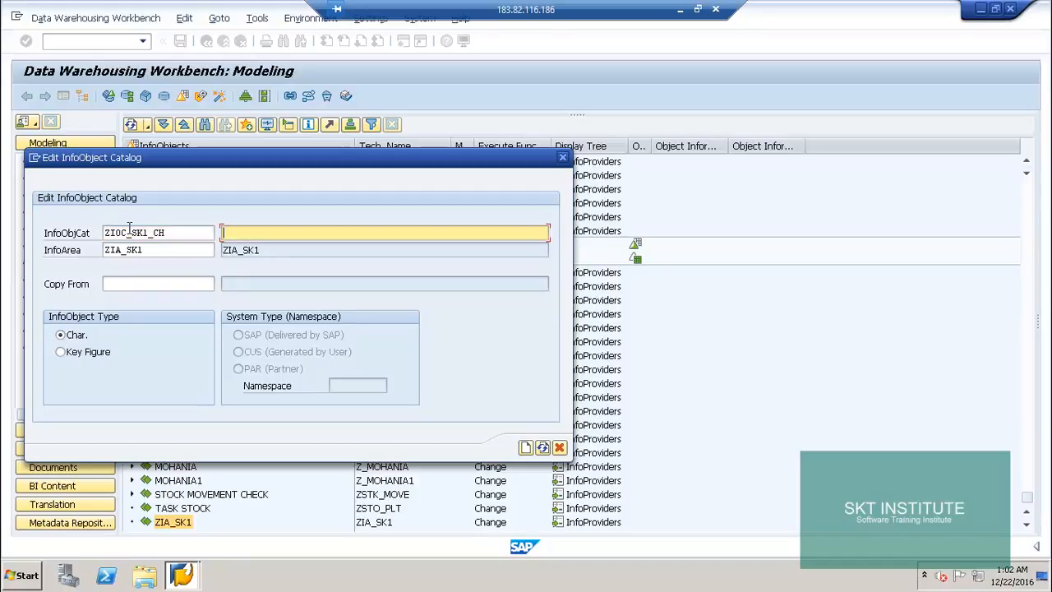
drag(183, 231, 56, 235)
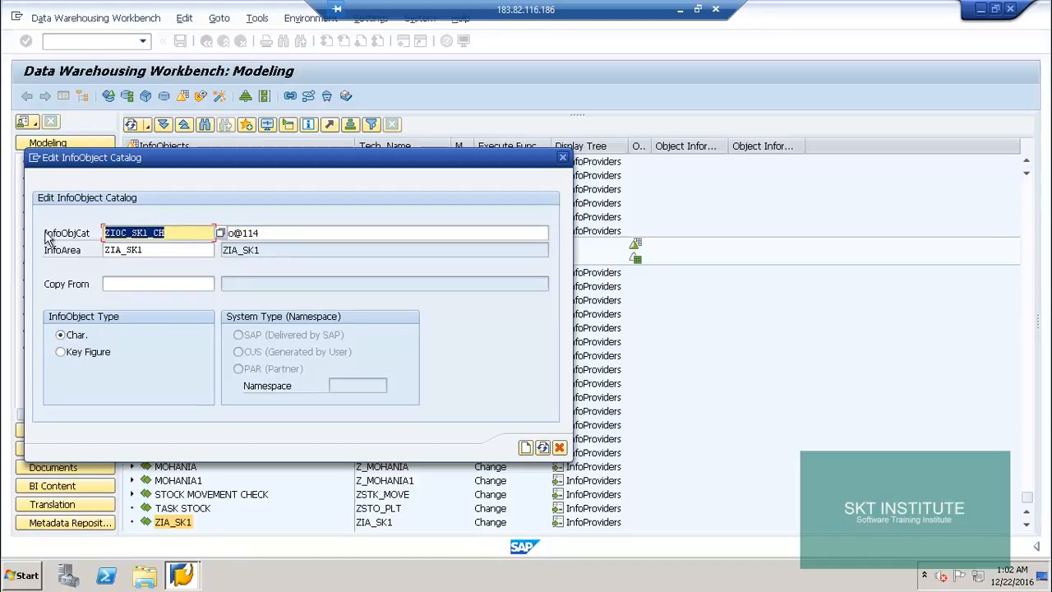
key(ctrl+c)
drag(292, 232, 198, 233)
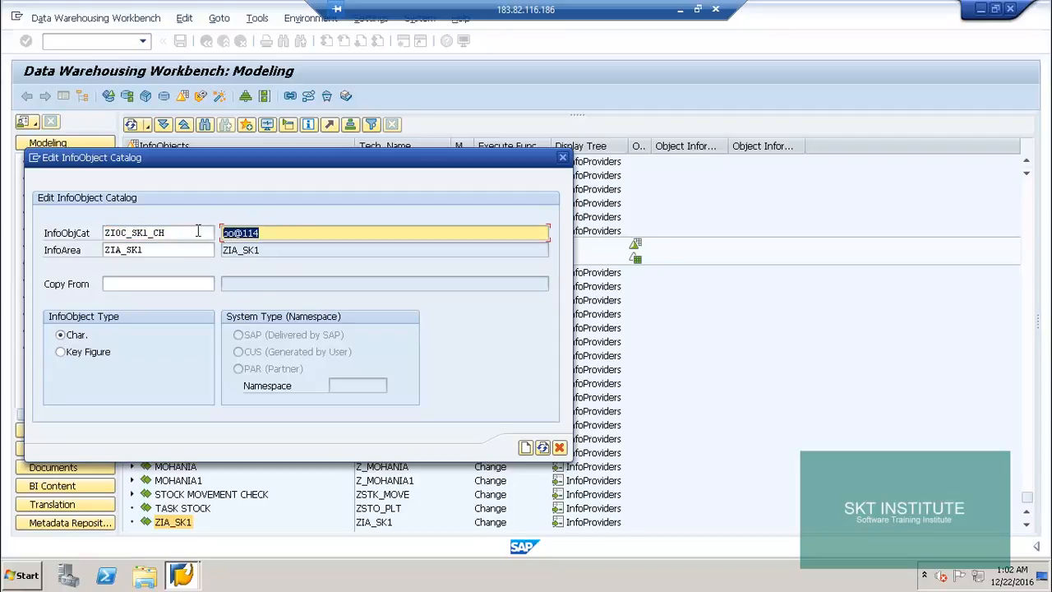
key(ctrl+v)
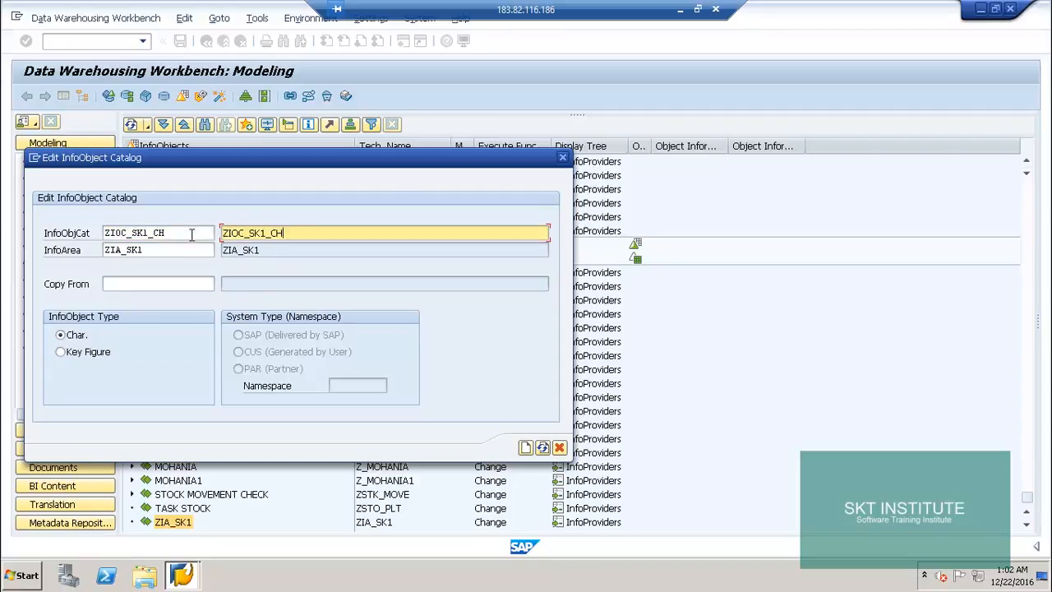
click(525, 448)
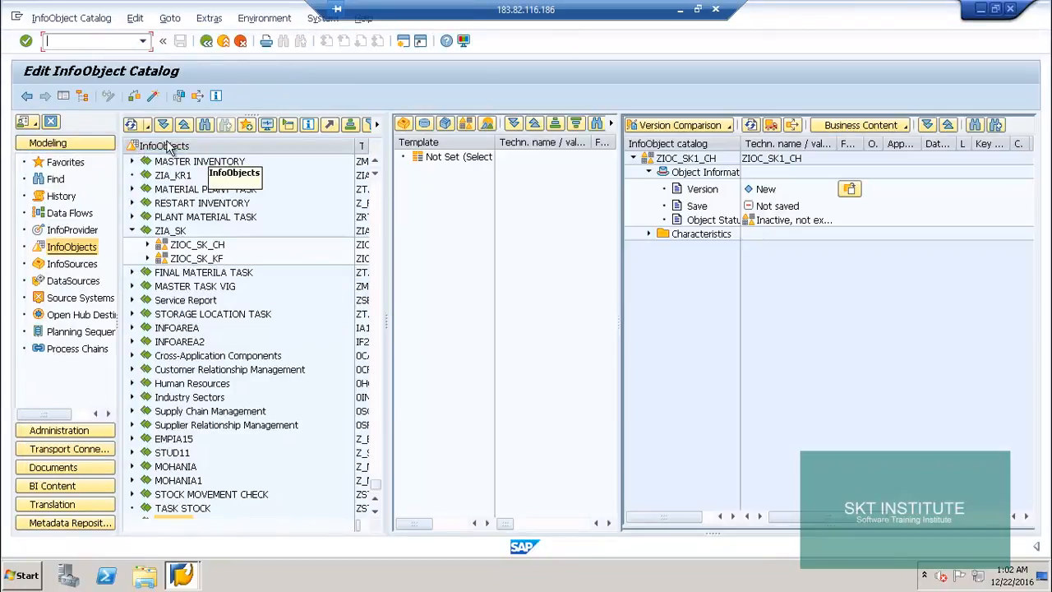
click(156, 97)
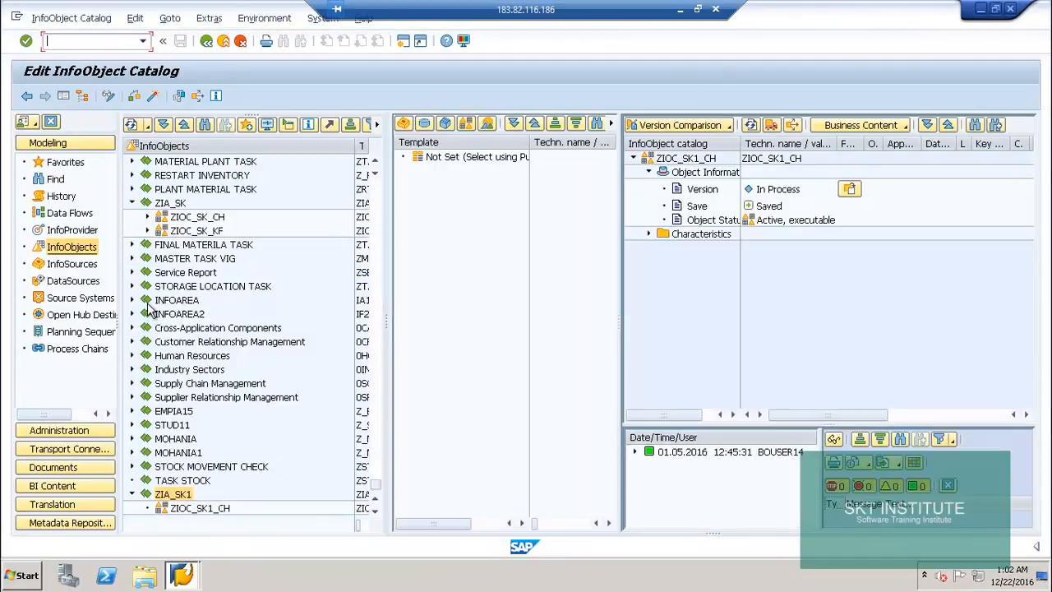
click(206, 40)
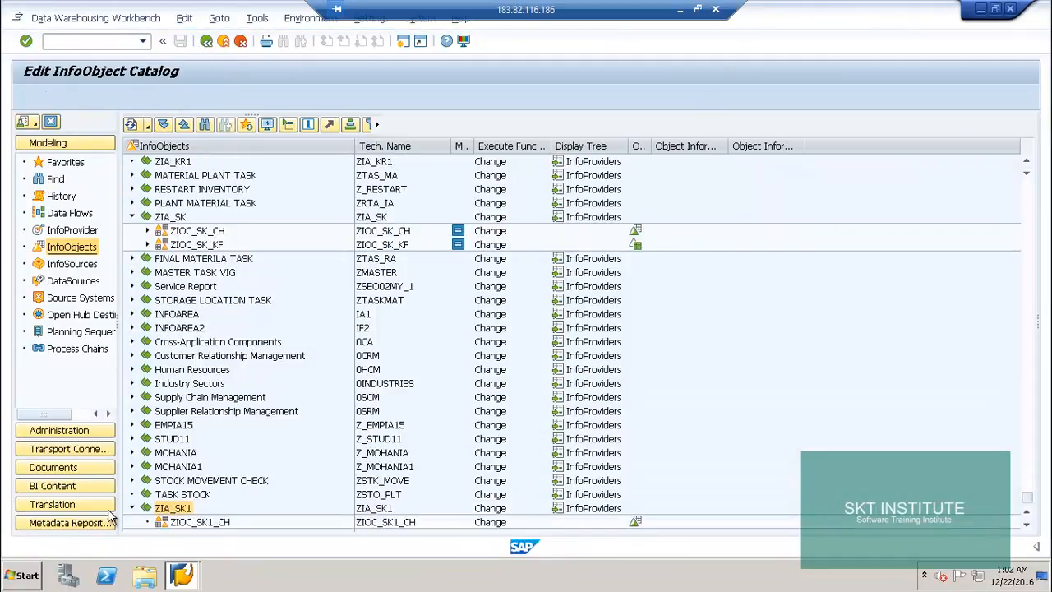
Step: Create a Key Figure catalog ZIOC_SK1_KF with a matching description under ZIA_SK1, activate it, and return to the InfoObjects overview
right_click(200, 512)
click(233, 497)
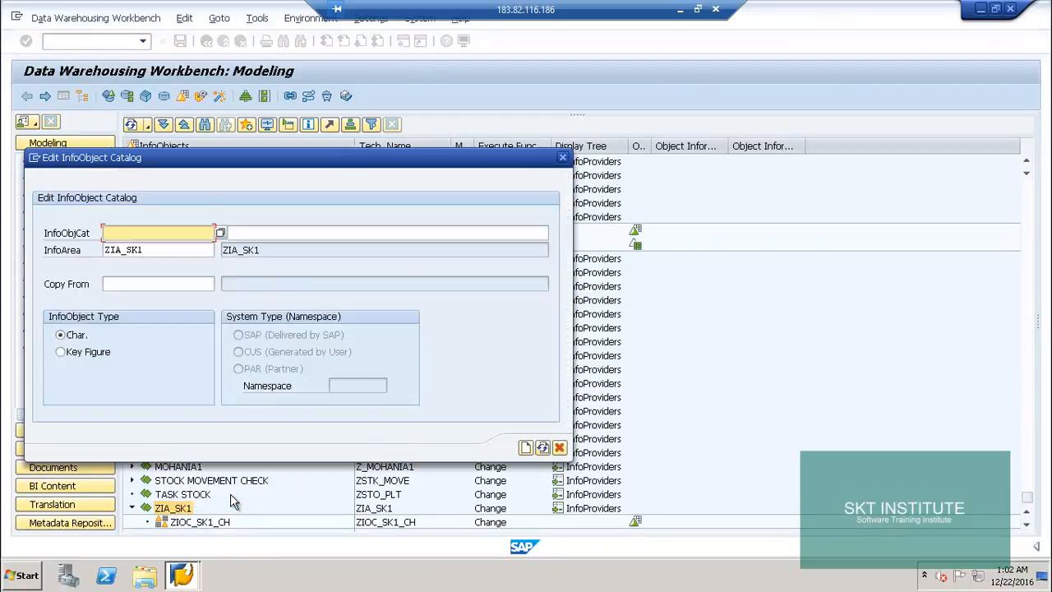
click(62, 354)
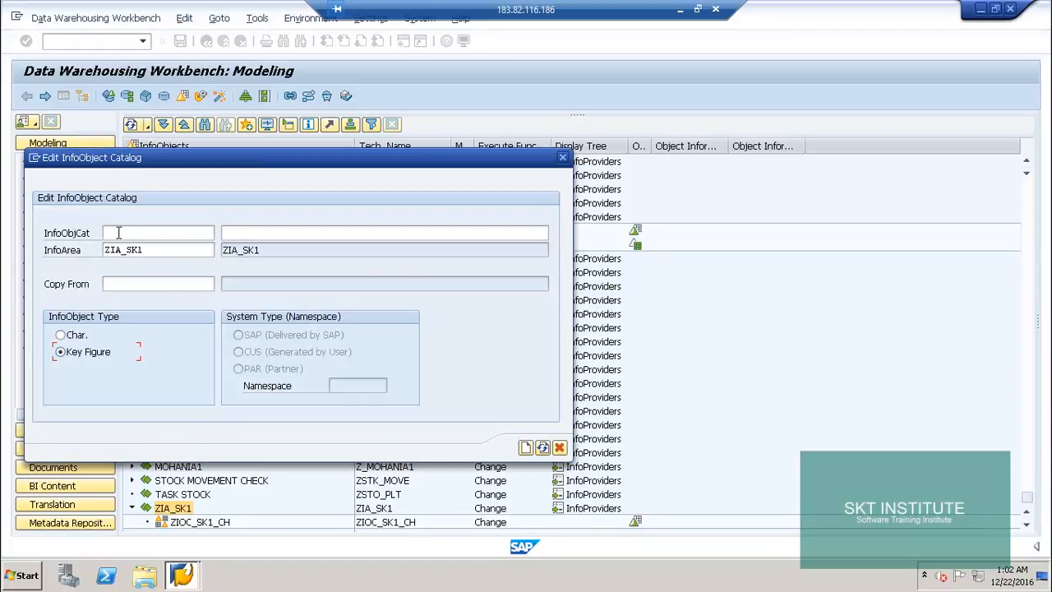
click(127, 231)
key(ctrl+v)
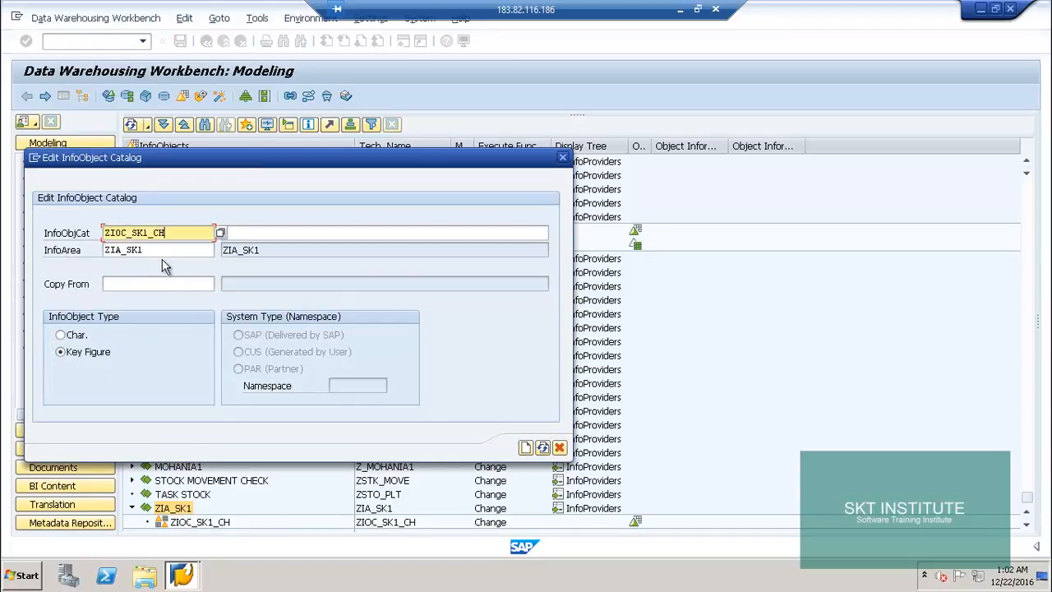
key(BackSpace)
text(KF)
key(Tab)
key(ctrl+v)
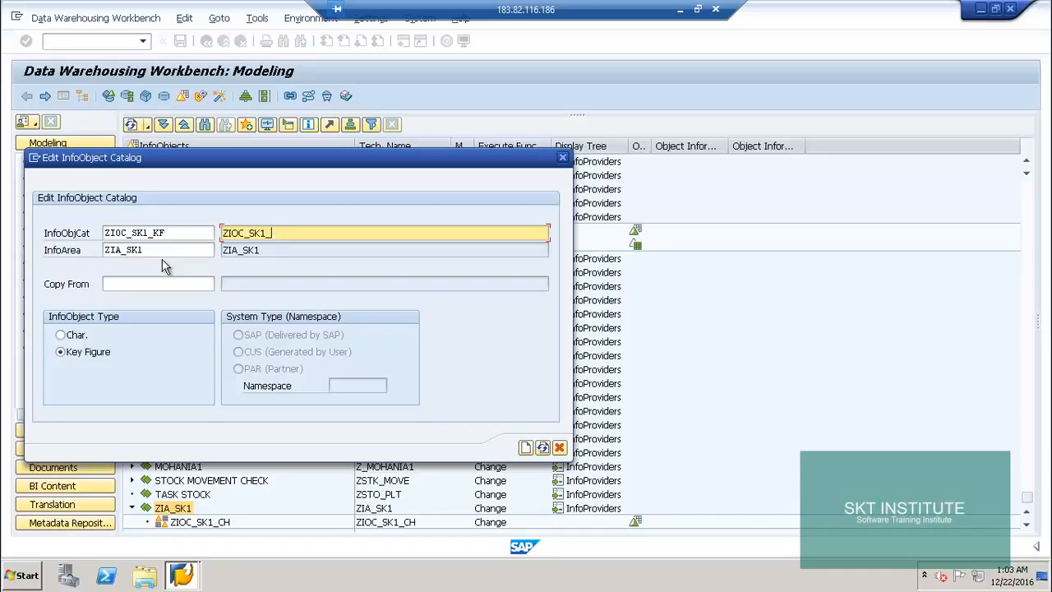
click(527, 449)
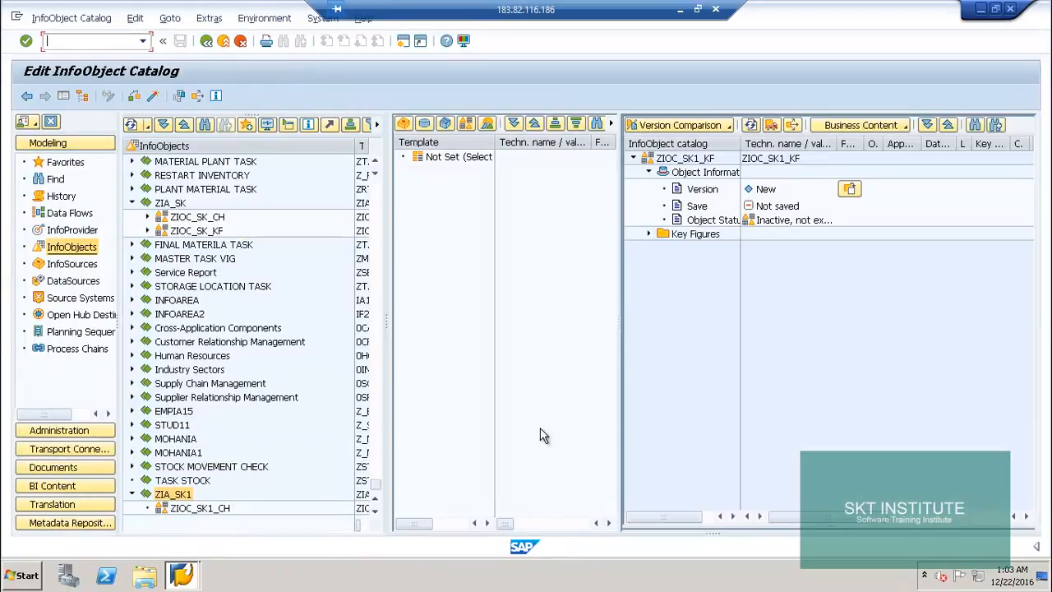
click(155, 96)
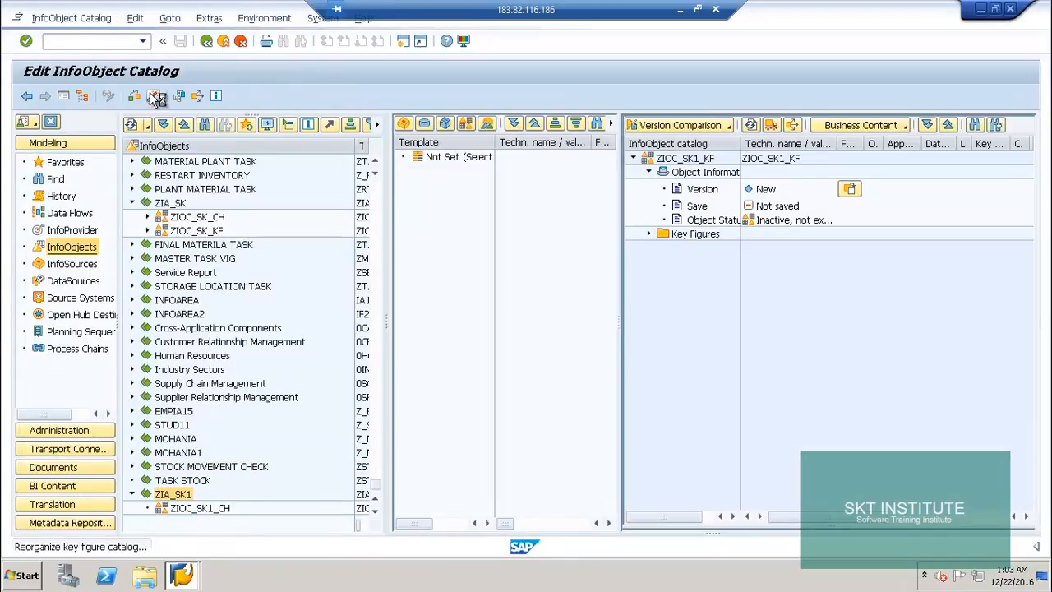
click(216, 41)
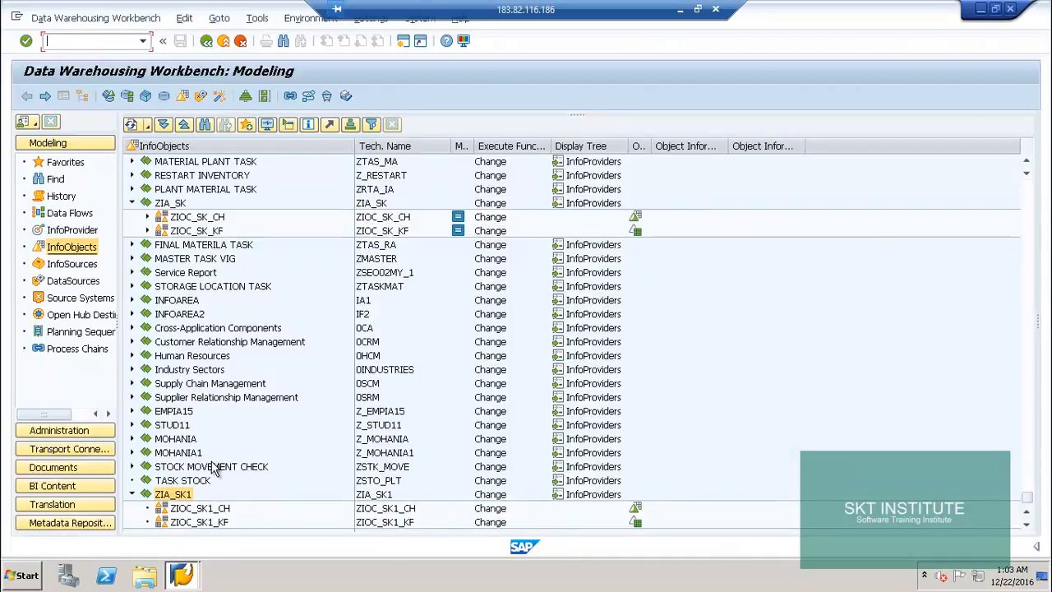
Step: Create the characteristic ZPNO_SK1 with long description PROD NO in the catalog ZIOC_SK1_CH
click(205, 509)
right_click(210, 511)
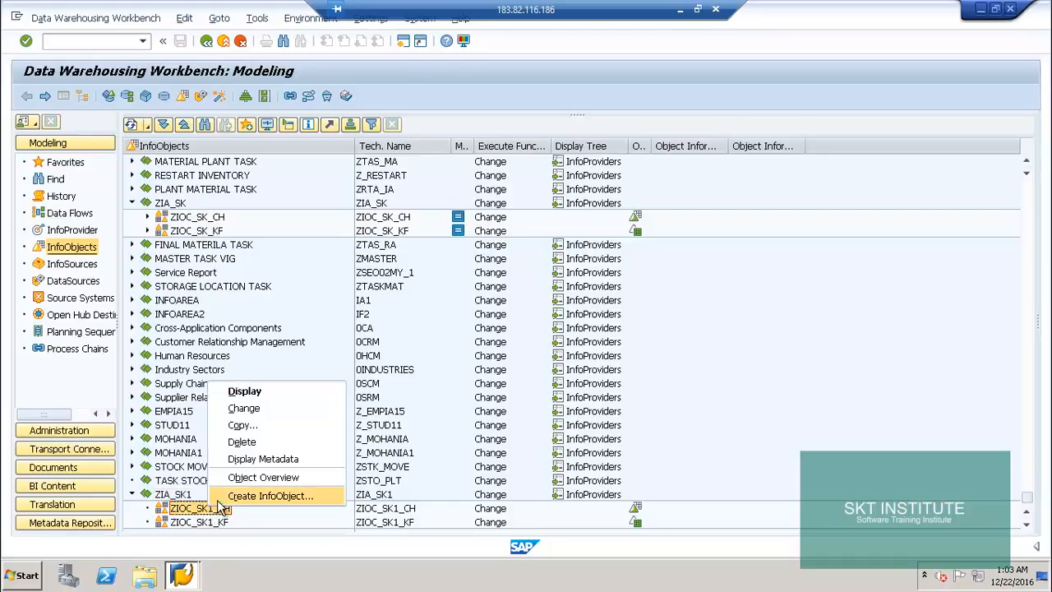
click(244, 501)
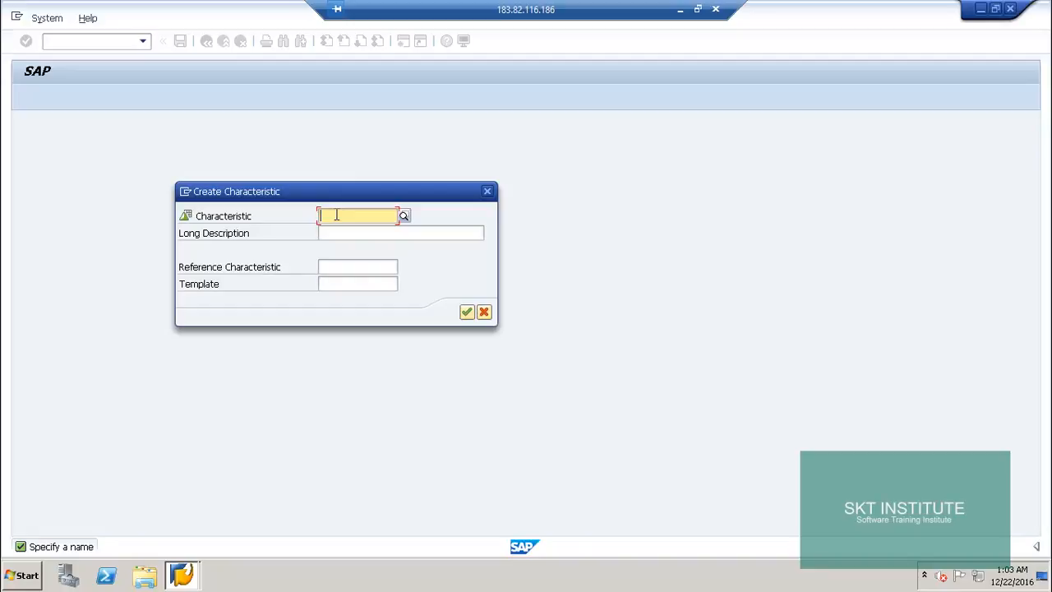
text(ZPN0_SK1)
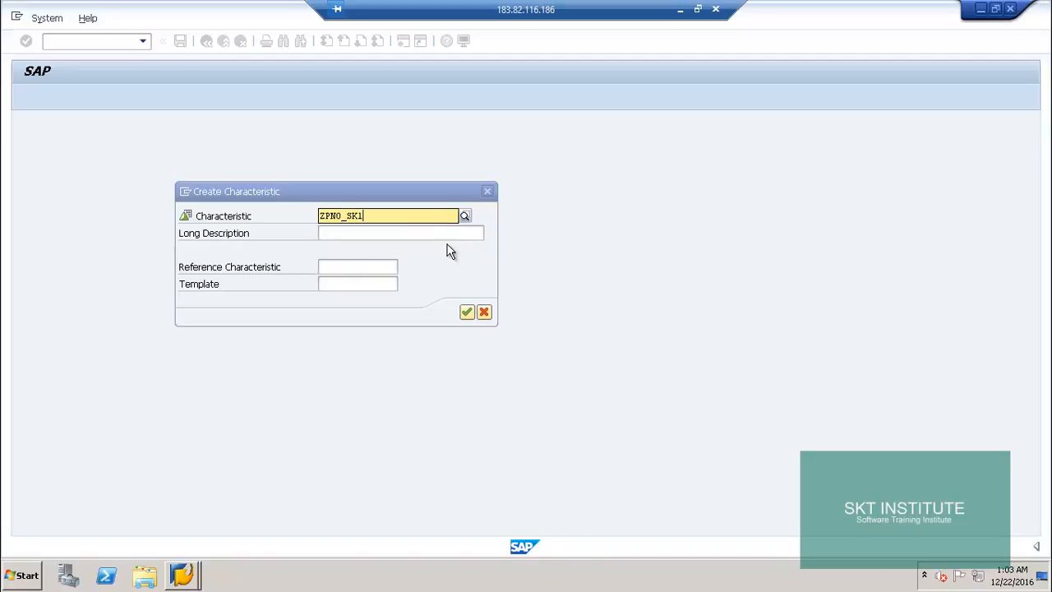
click(438, 234)
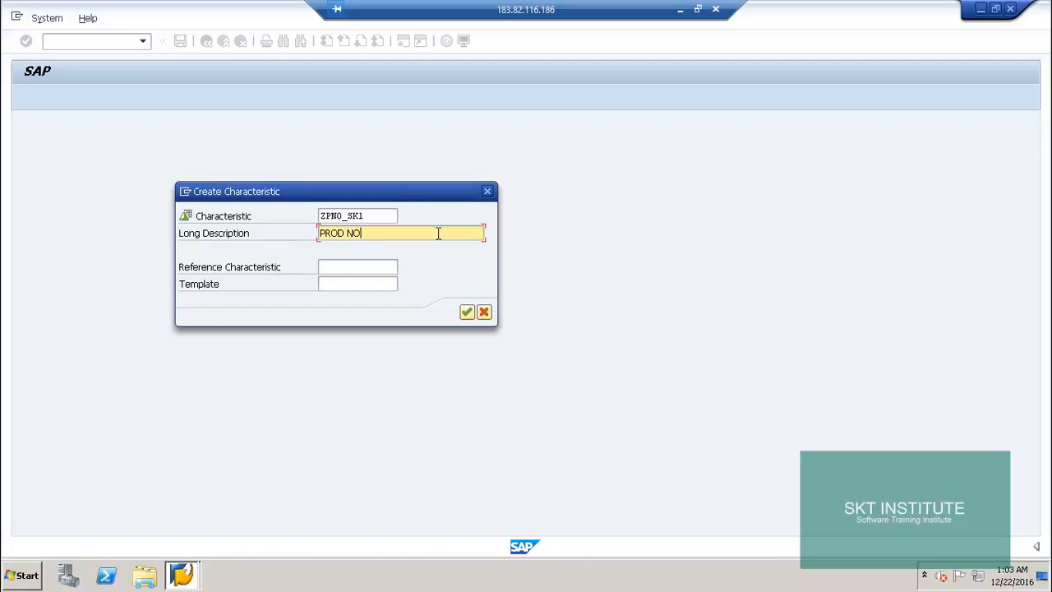
click(467, 314)
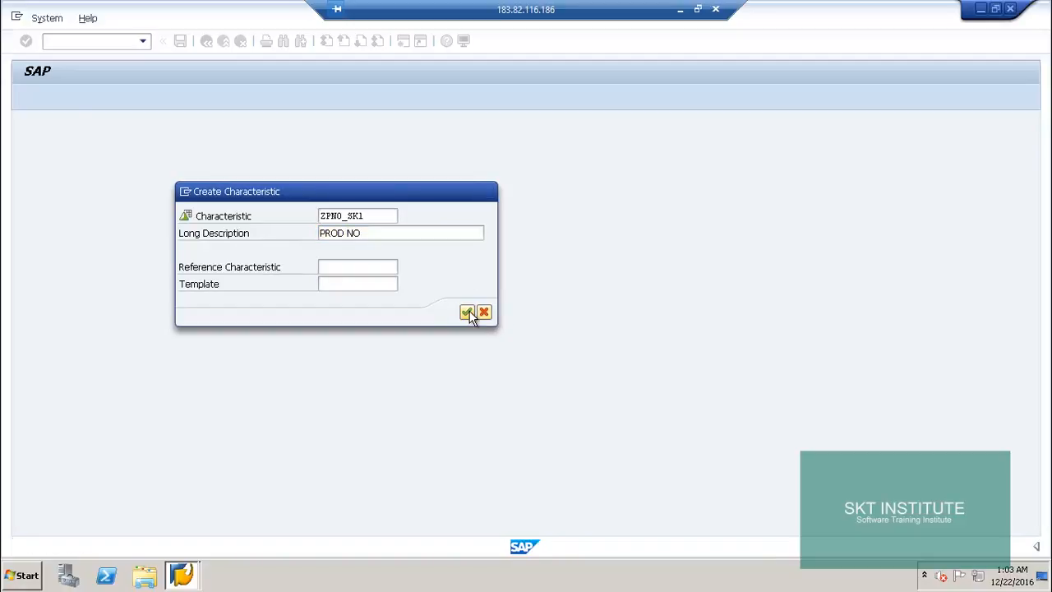
Step: Set ZPNO_SK1 to data type NUMC with length 6, activate it, and return to the InfoObjects overview
click(540, 292)
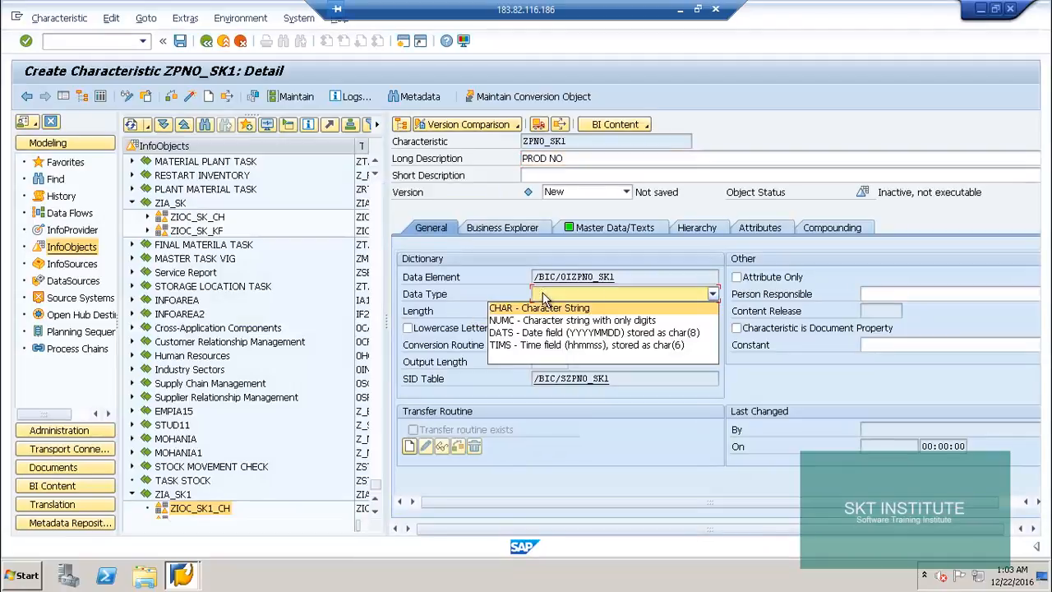
click(516, 322)
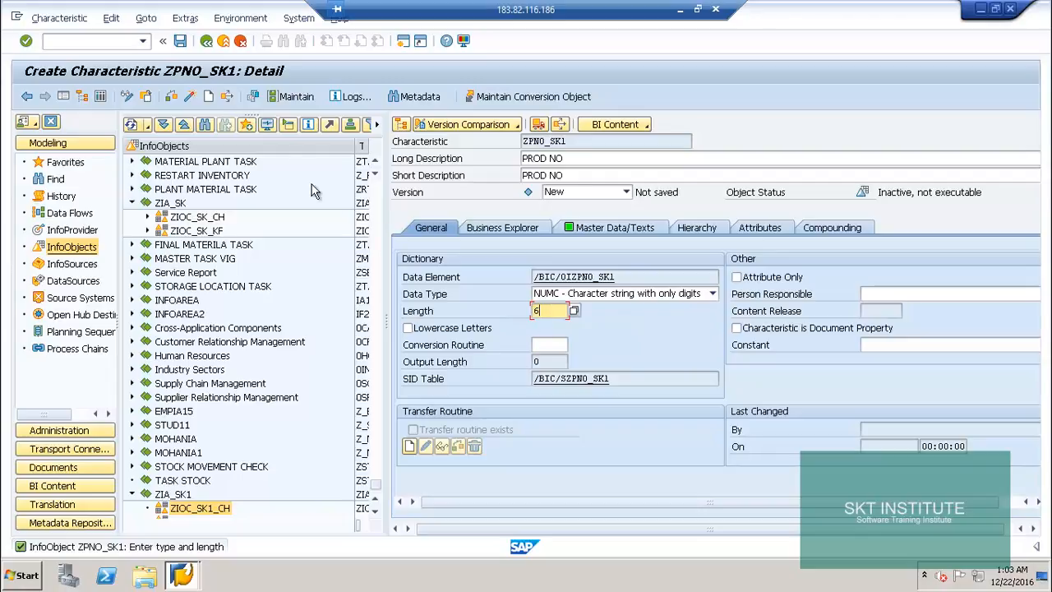
click(190, 97)
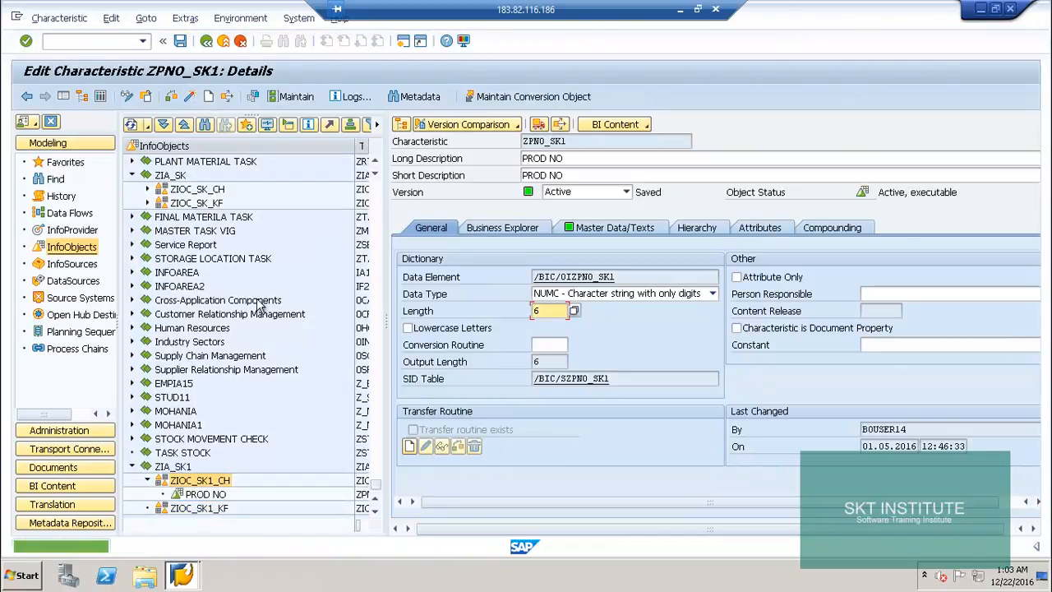
click(26, 121)
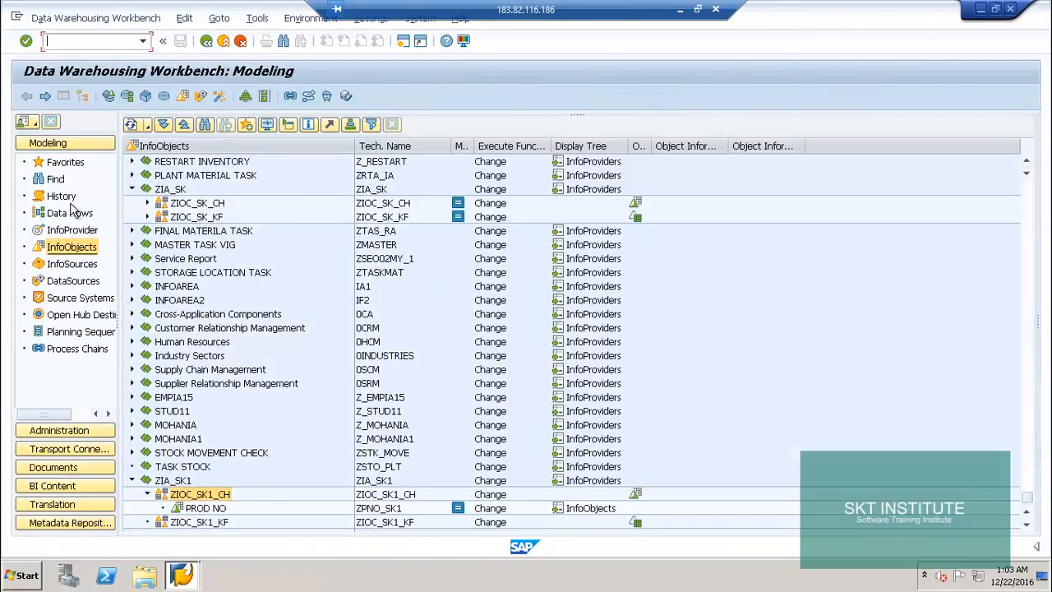
Step: Create the characteristic ZPN_SK1 with long description PROD NAME in the catalog ZIOC_SK1_CH
right_click(217, 499)
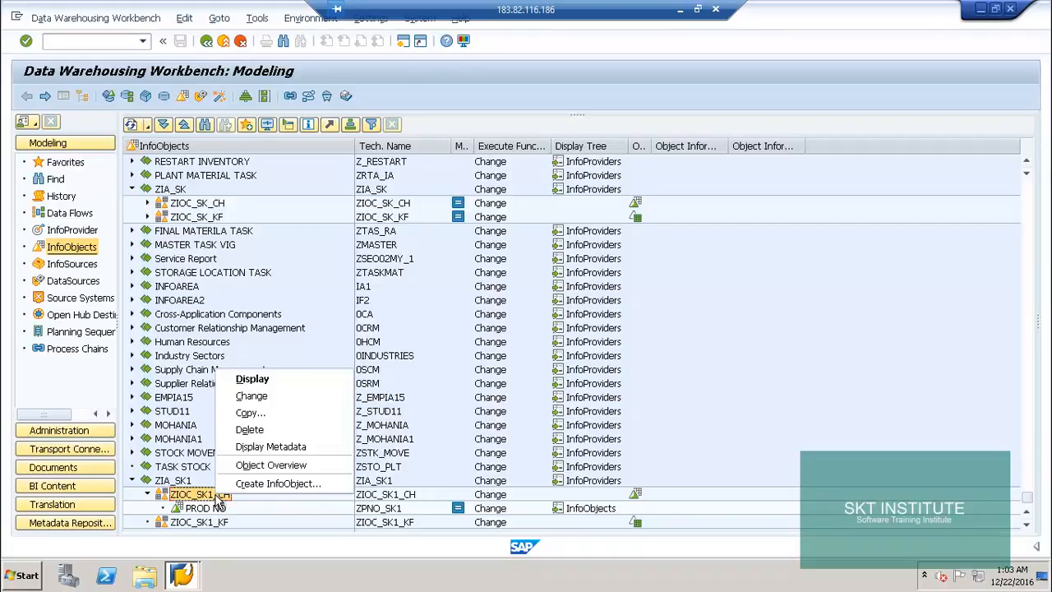
click(279, 481)
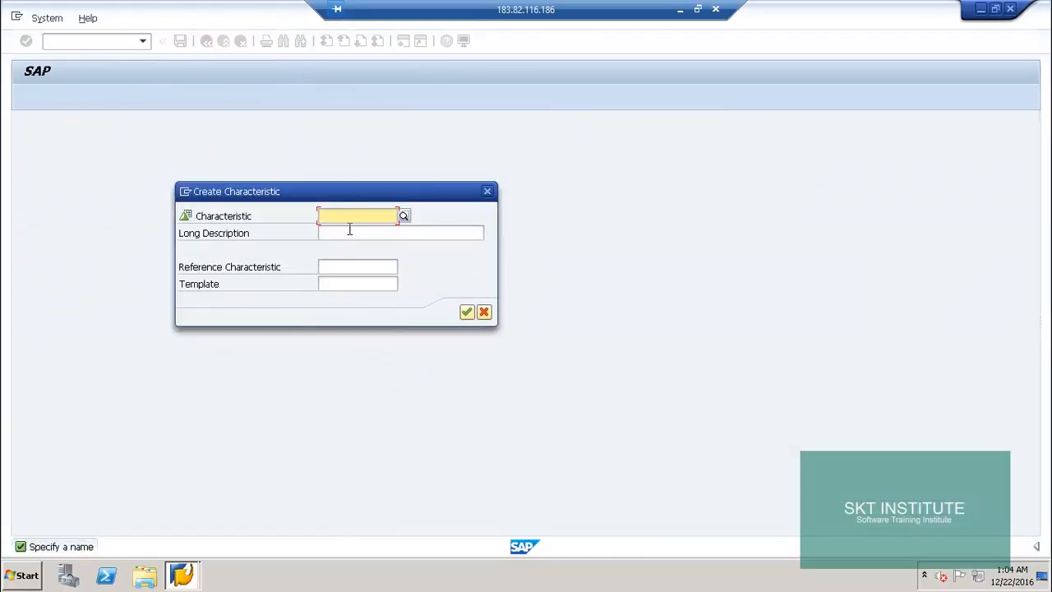
text(ZP)
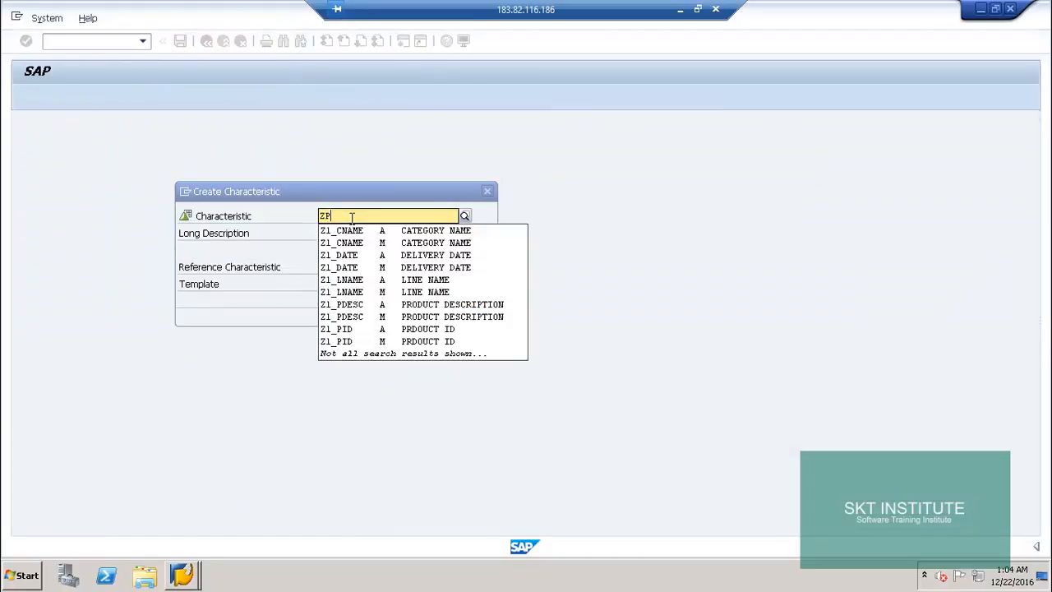
text(N_SK1)
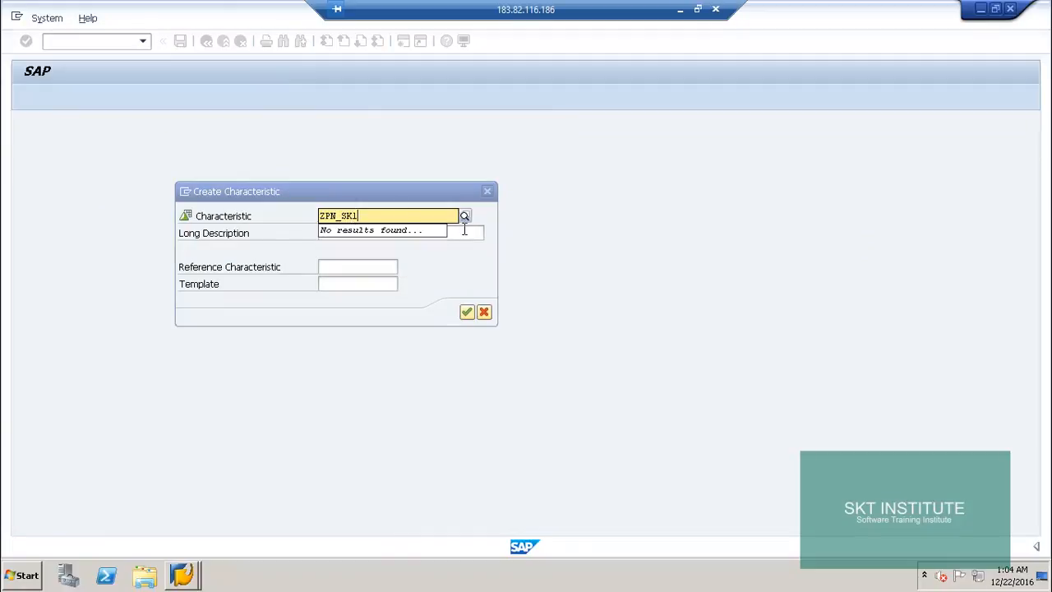
click(465, 233)
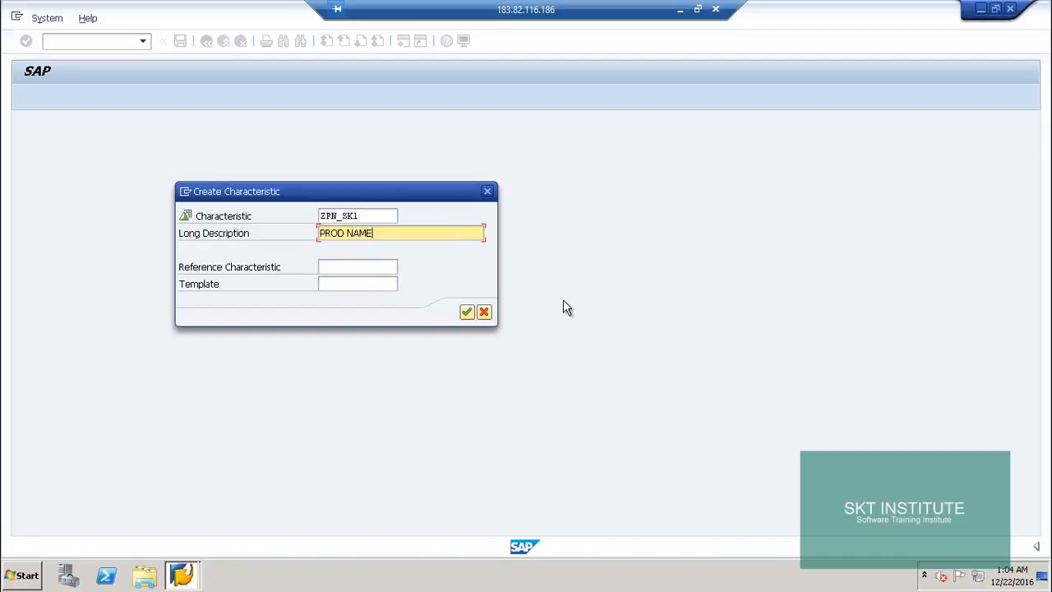
click(467, 311)
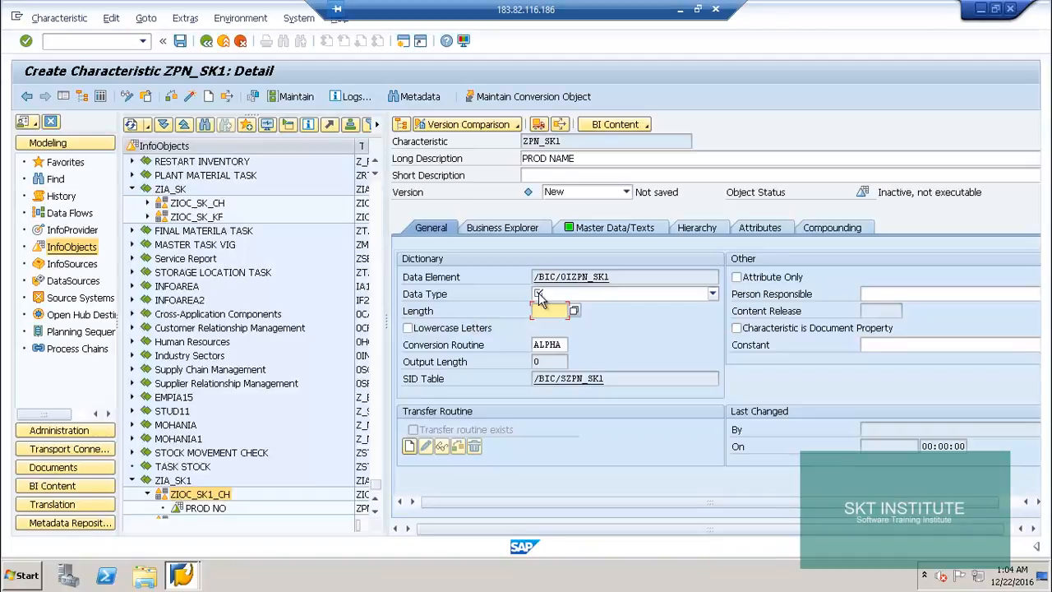
Step: Set ZPN_SK1 to data type CHAR, length 20, with lowercase letters allowed, activate it despite warnings, and return to the InfoObjects overview
click(539, 295)
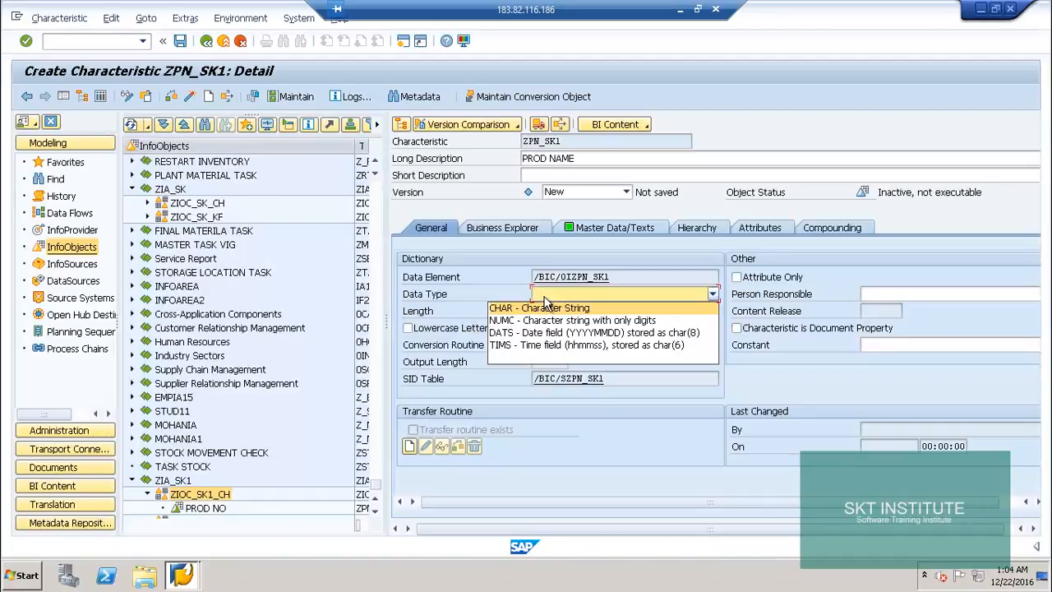
click(518, 308)
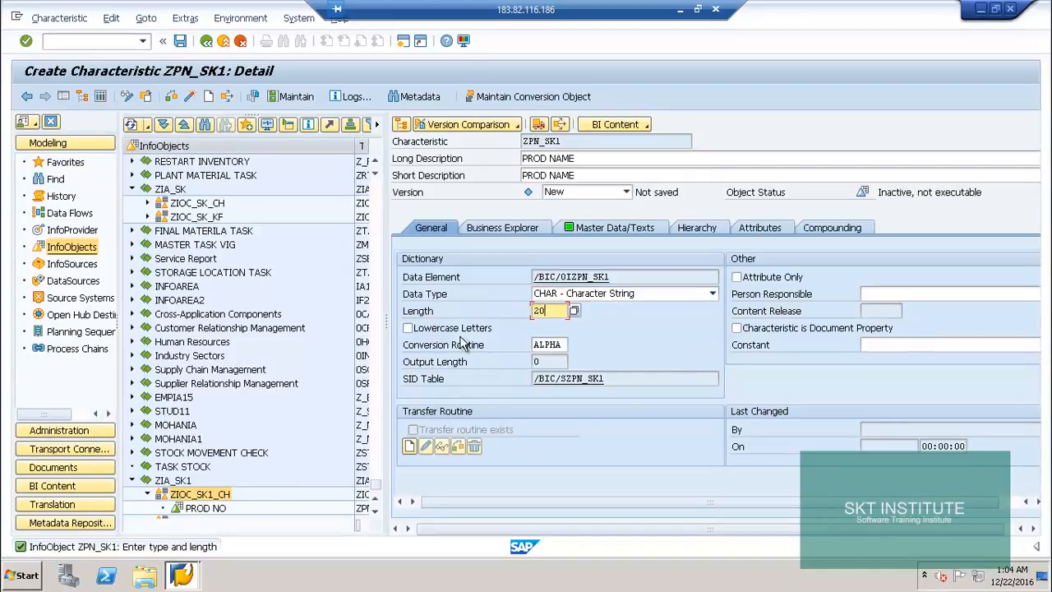
click(407, 328)
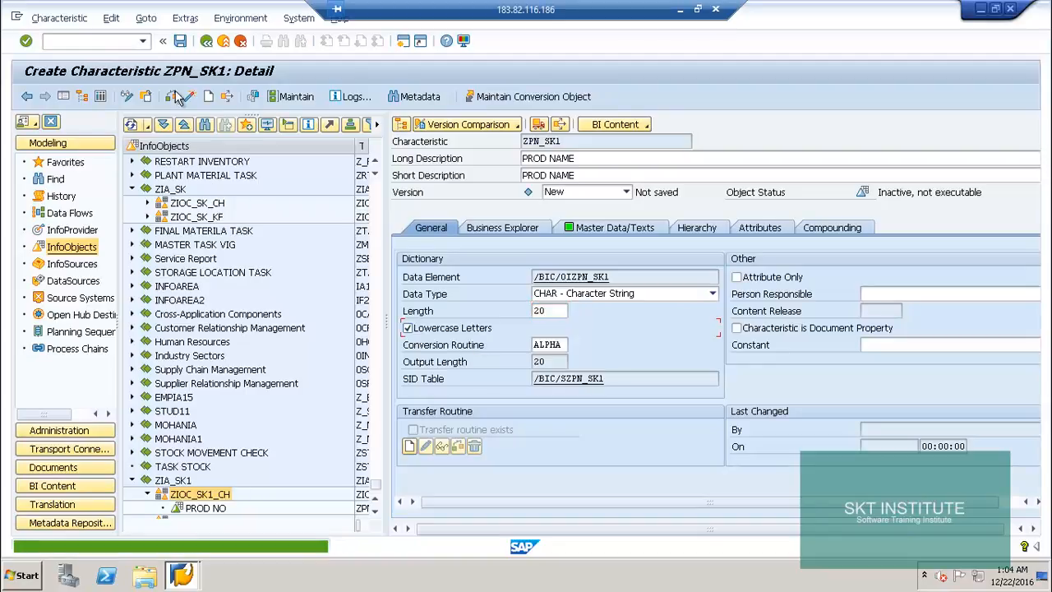
click(190, 97)
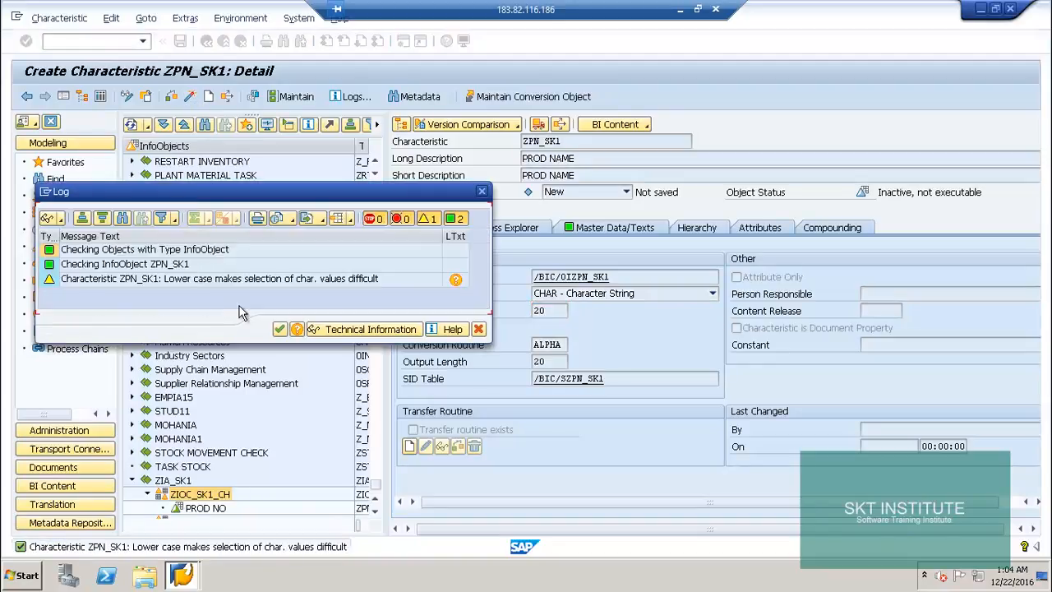
click(280, 329)
click(232, 303)
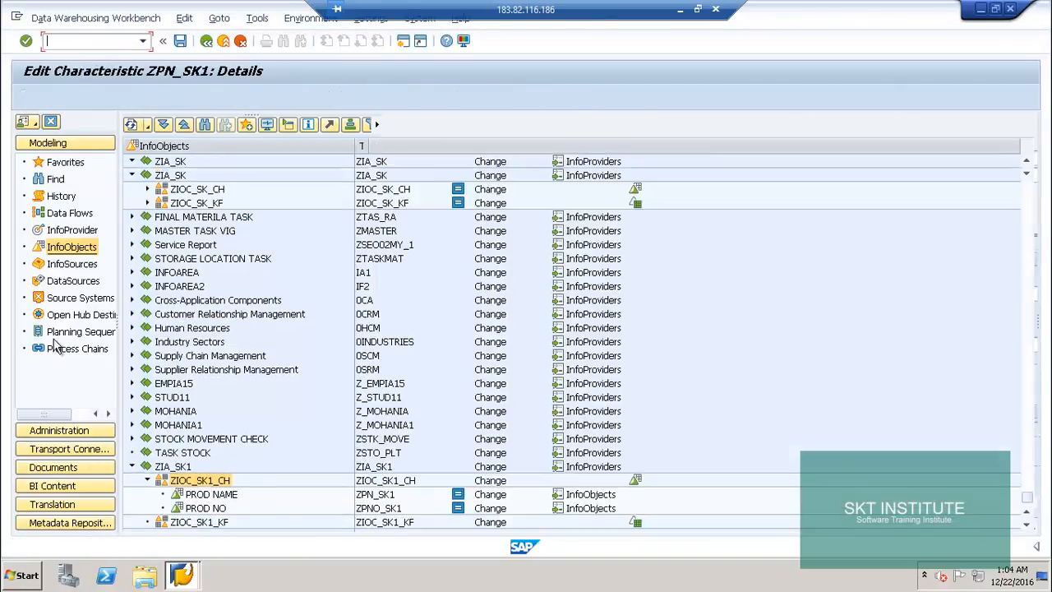
click(27, 97)
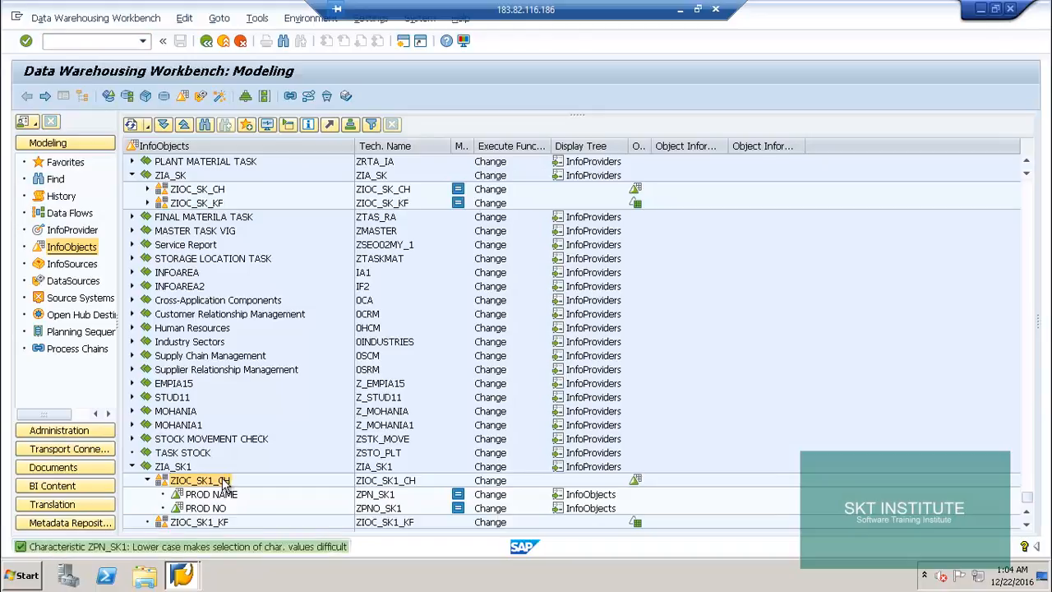
Step: Create the characteristic ZSUP_SK1 with long description SUPPLIER in the catalog ZIOC_SK1_CH
right_click(226, 482)
click(255, 469)
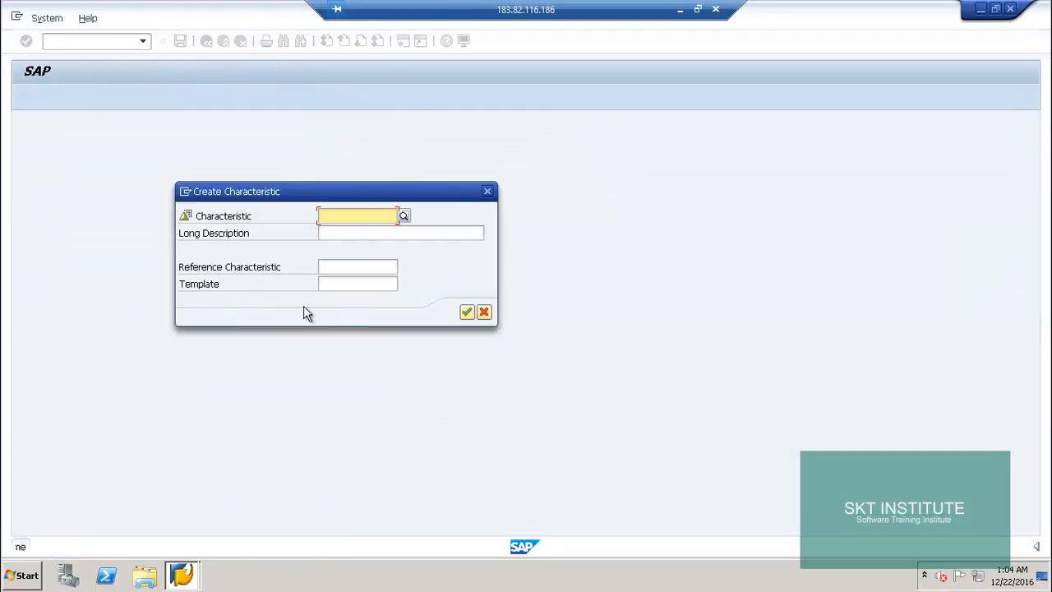
text(Z)
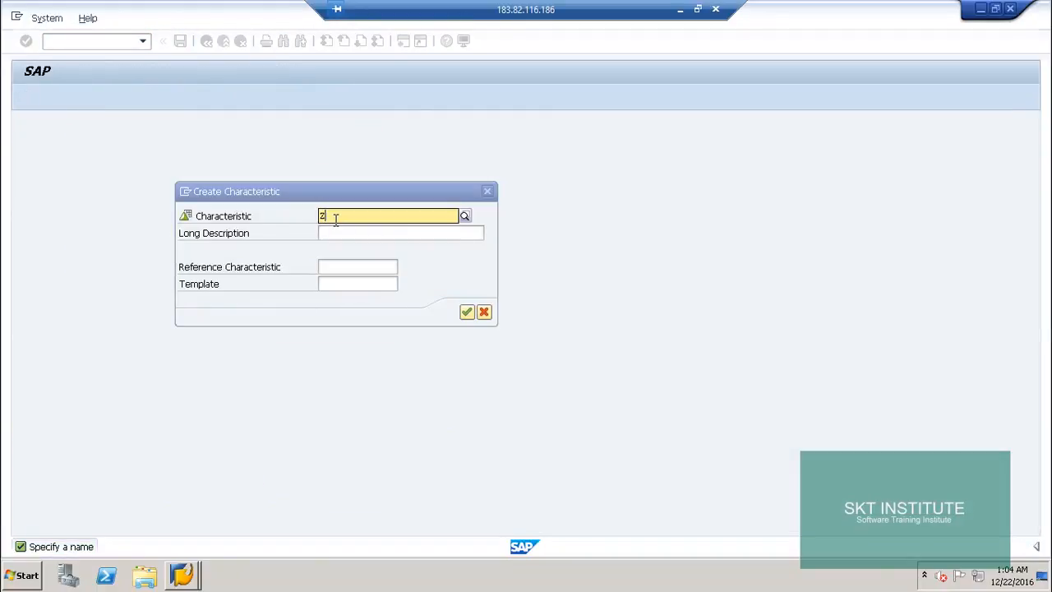
text(SUP_)
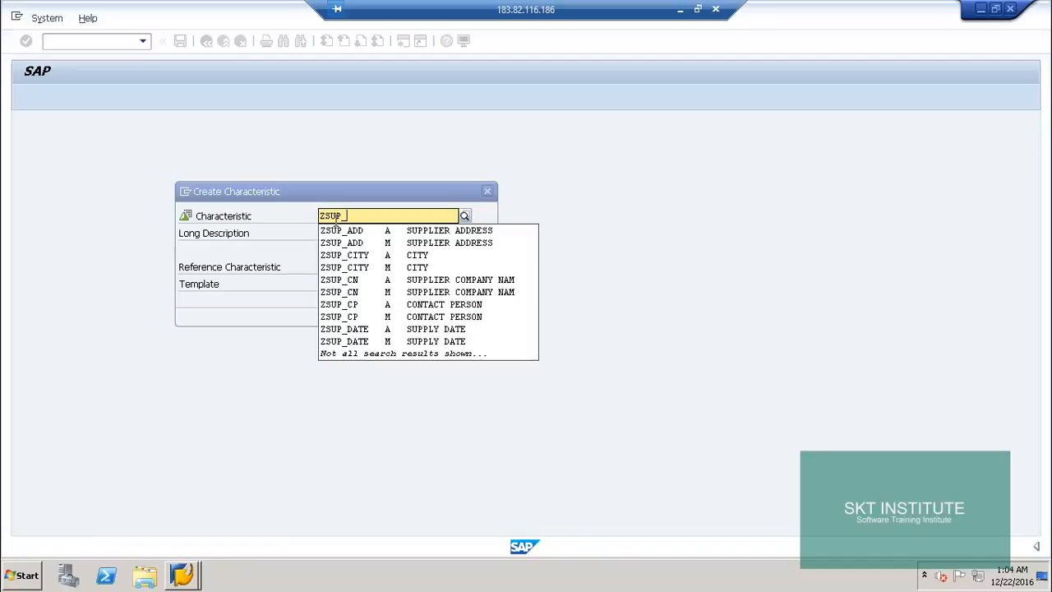
text(SK1)
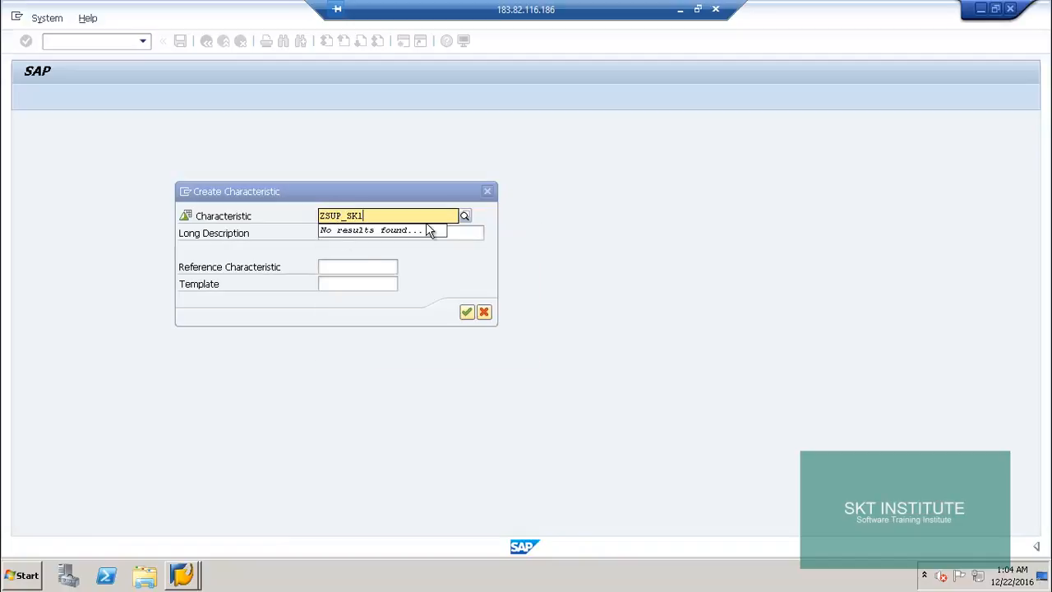
click(465, 233)
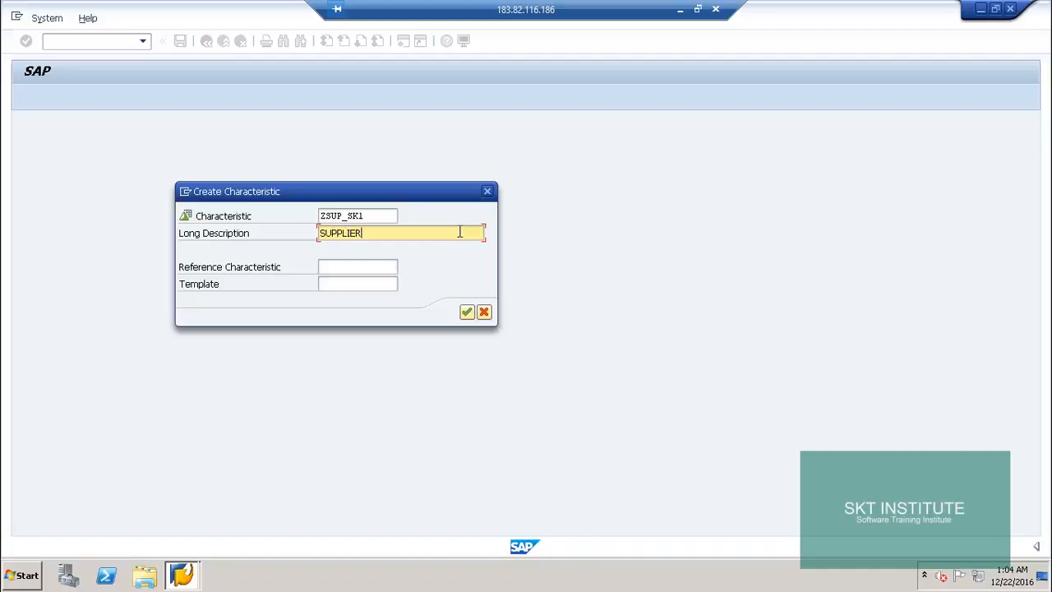
text(SUPPLIER)
click(467, 311)
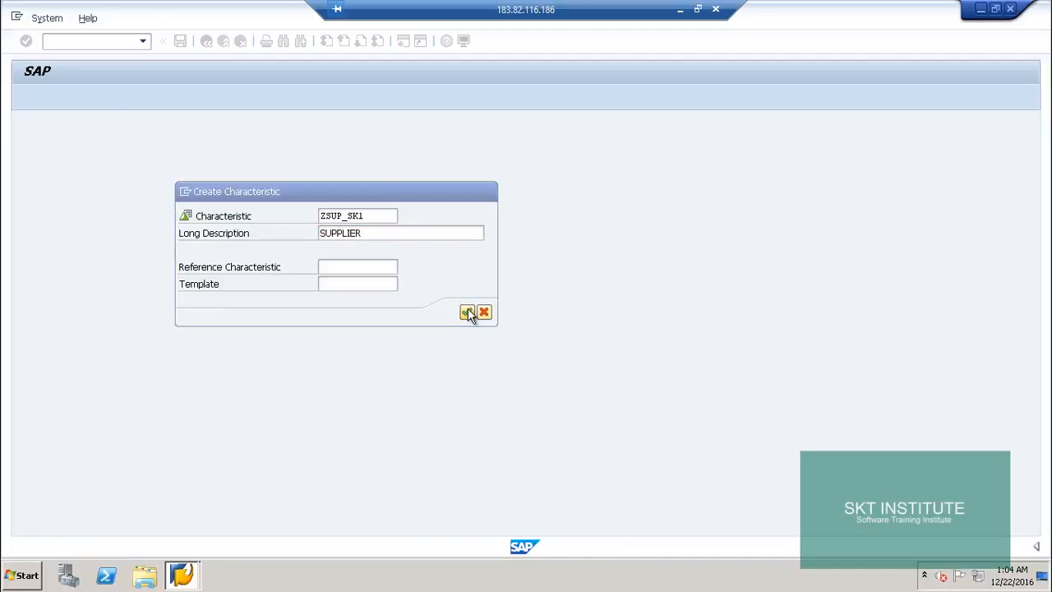
Step: Set ZSUP_SK1 to data type CHAR, length 20, with lowercase letters allowed, activate it despite warnings, and return to the InfoObjects overview
click(553, 296)
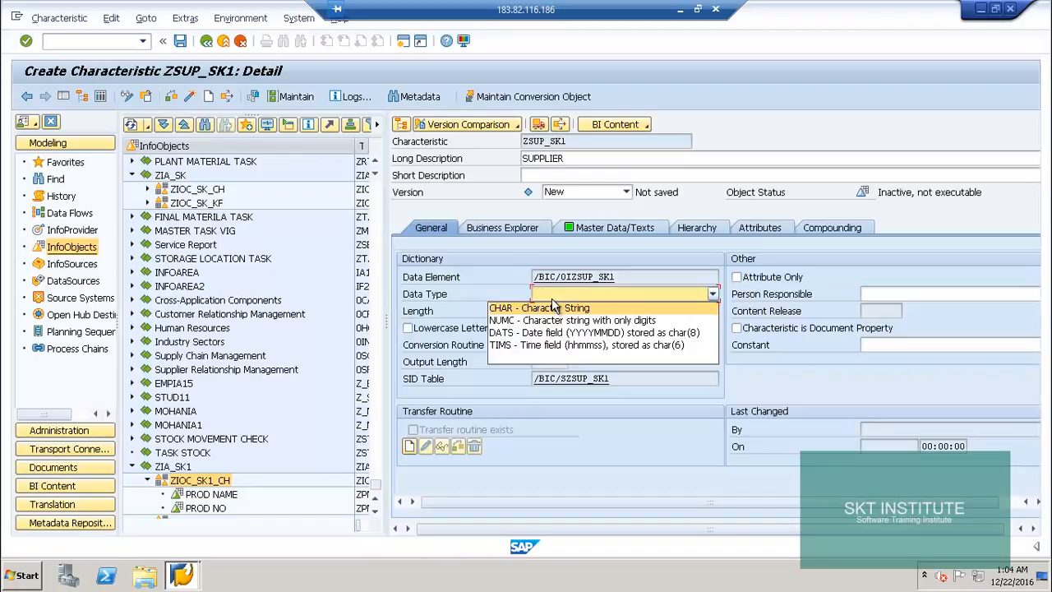
click(518, 309)
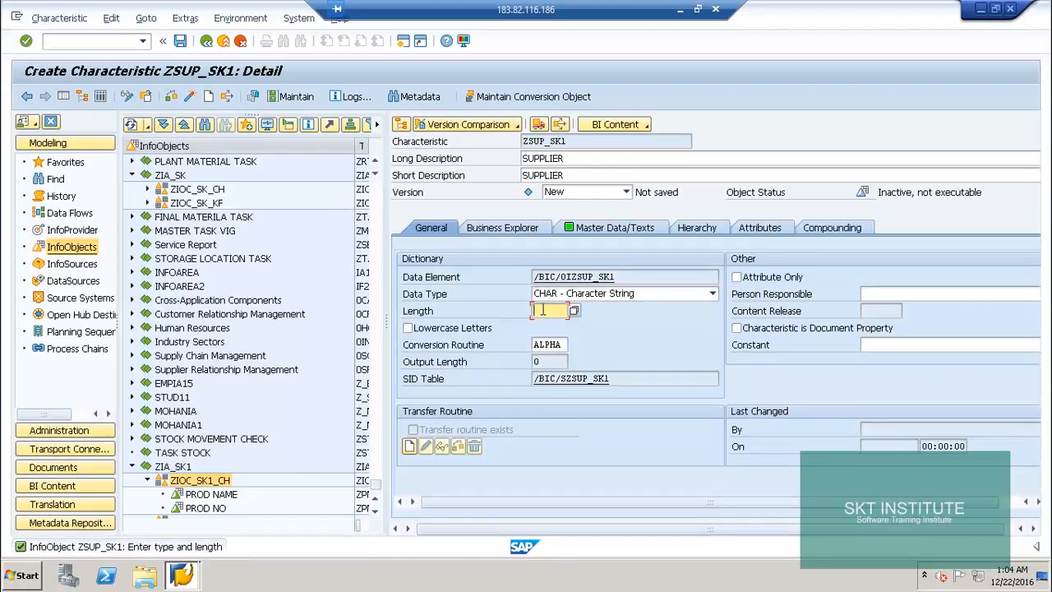
text(20)
click(429, 328)
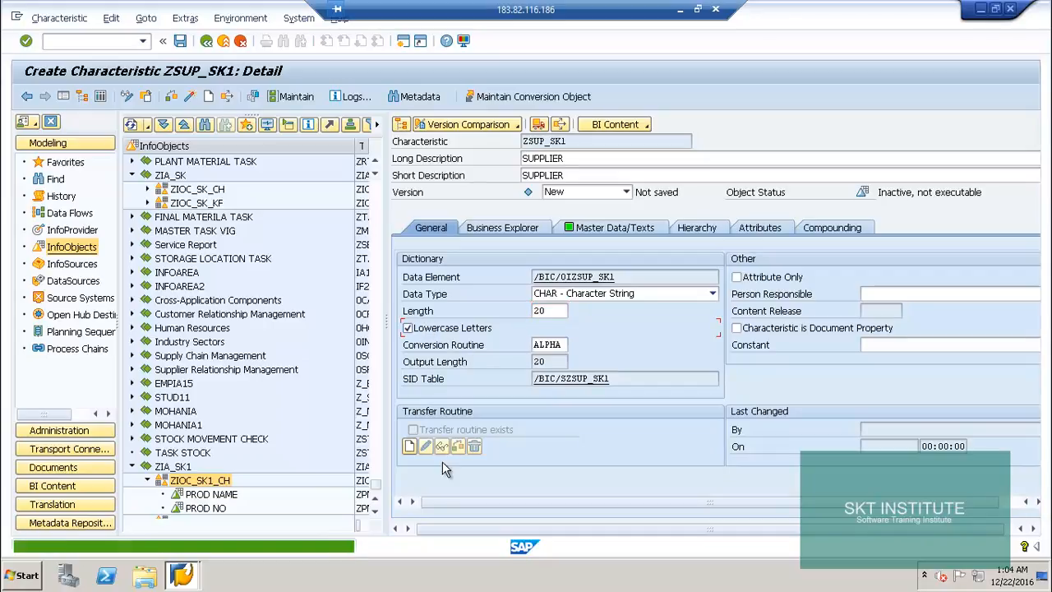
click(189, 96)
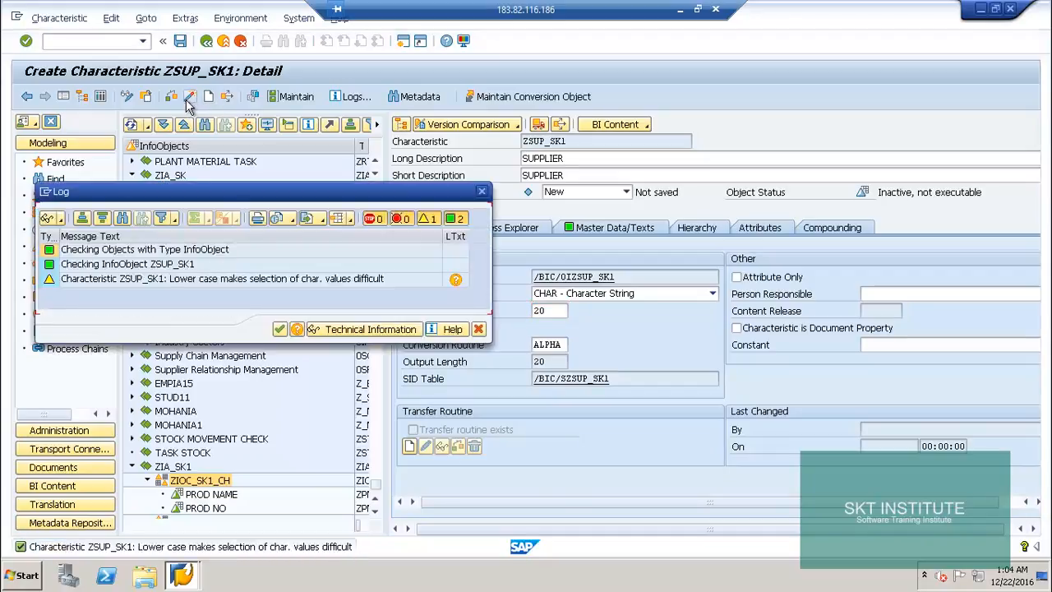
click(281, 329)
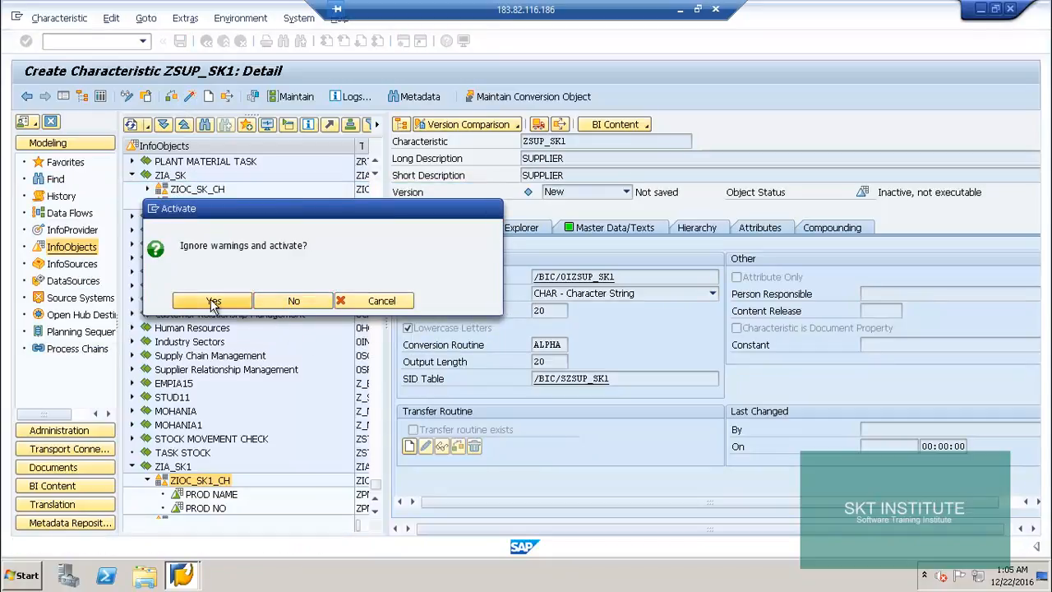
click(212, 302)
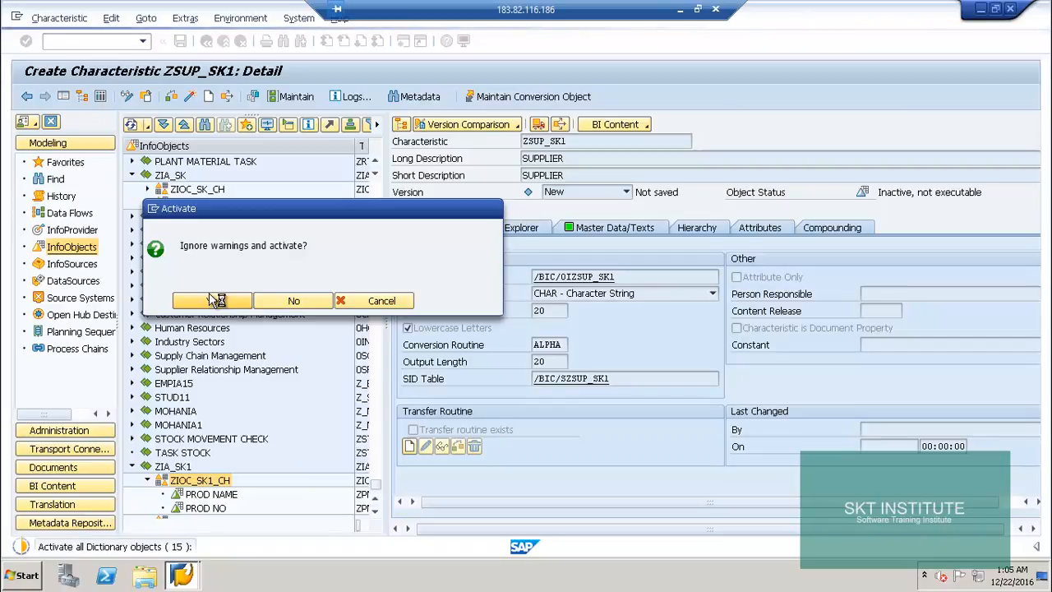
click(28, 97)
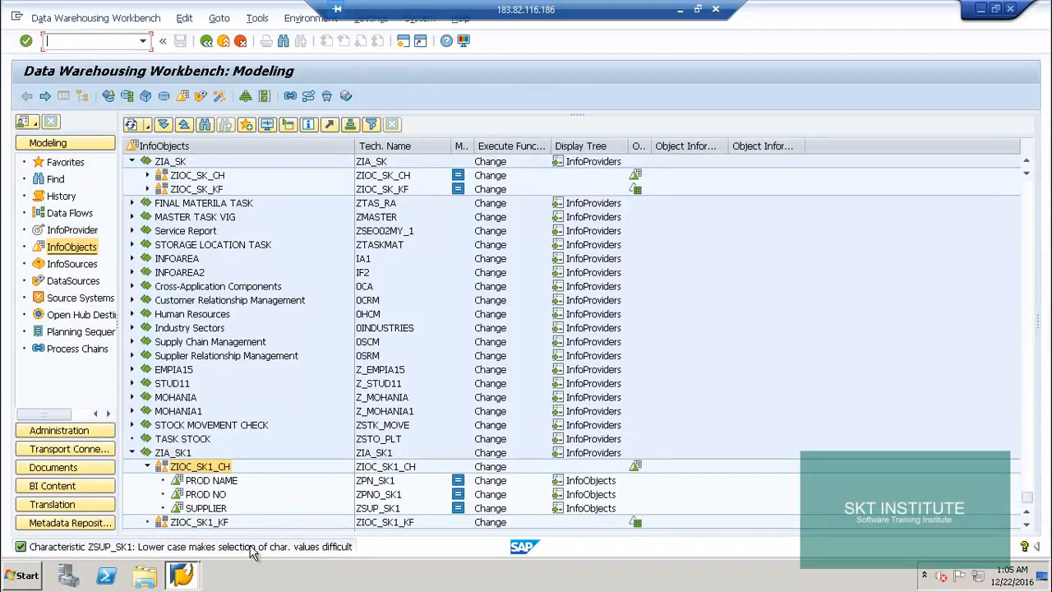
Step: Create the characteristic ZPH_SK1 with long description PH NO in the catalog ZIOC_SK1_CH
right_click(205, 468)
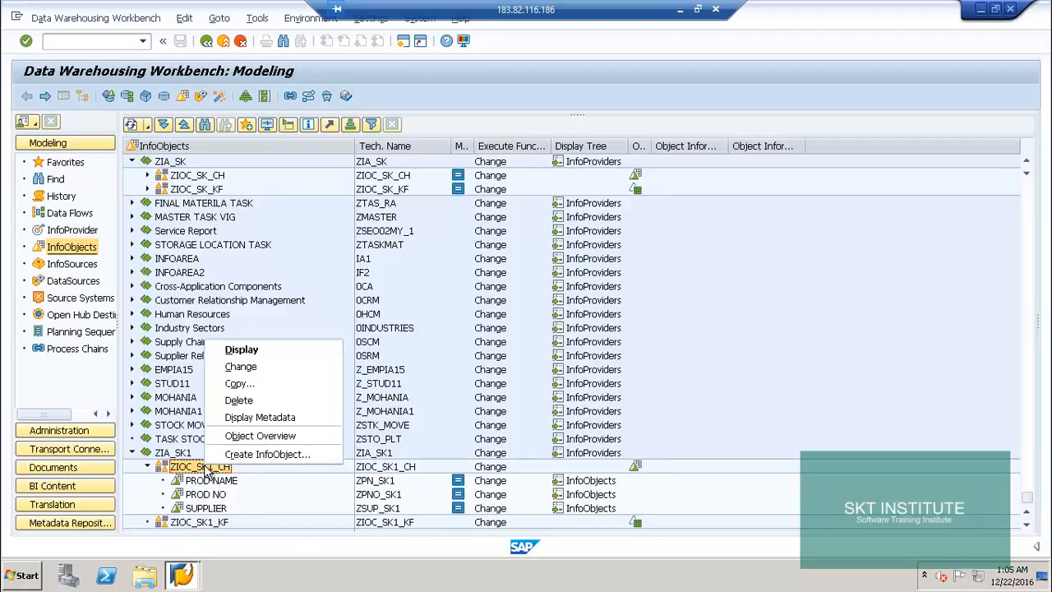
click(250, 458)
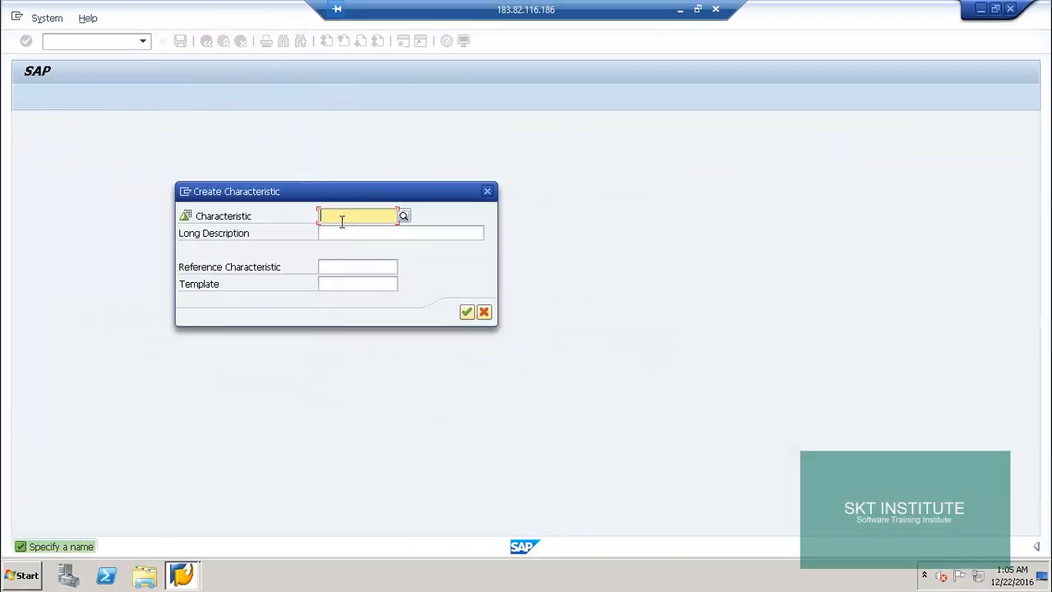
text(ZPH)
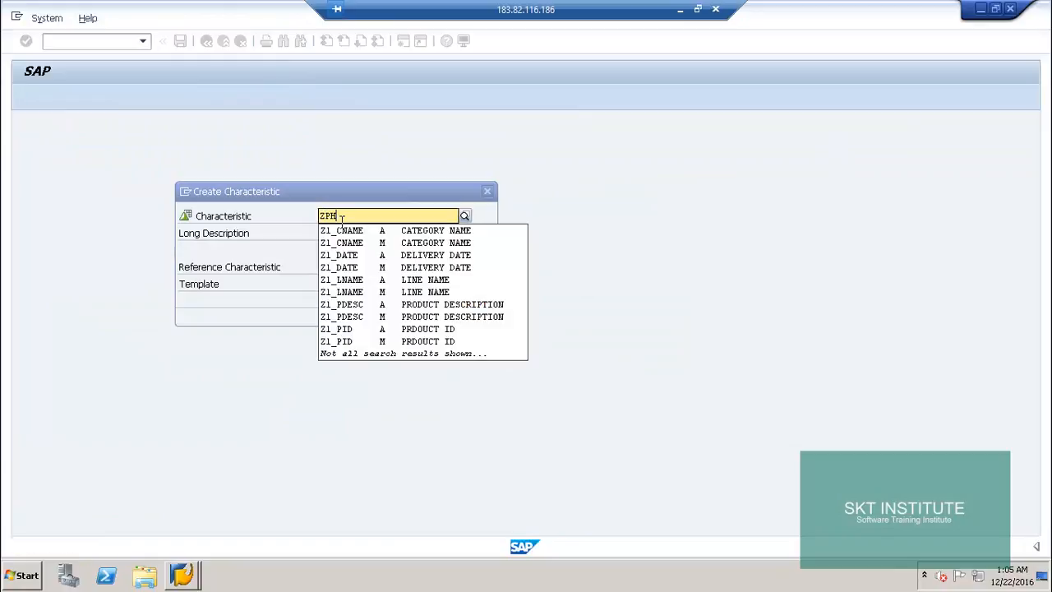
text(_SK1)
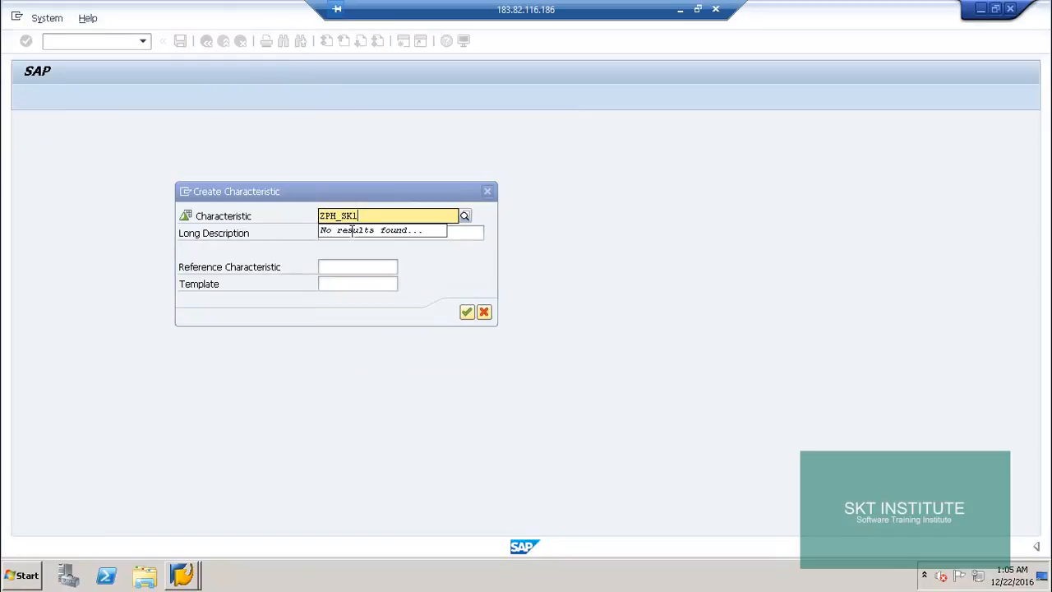
click(461, 233)
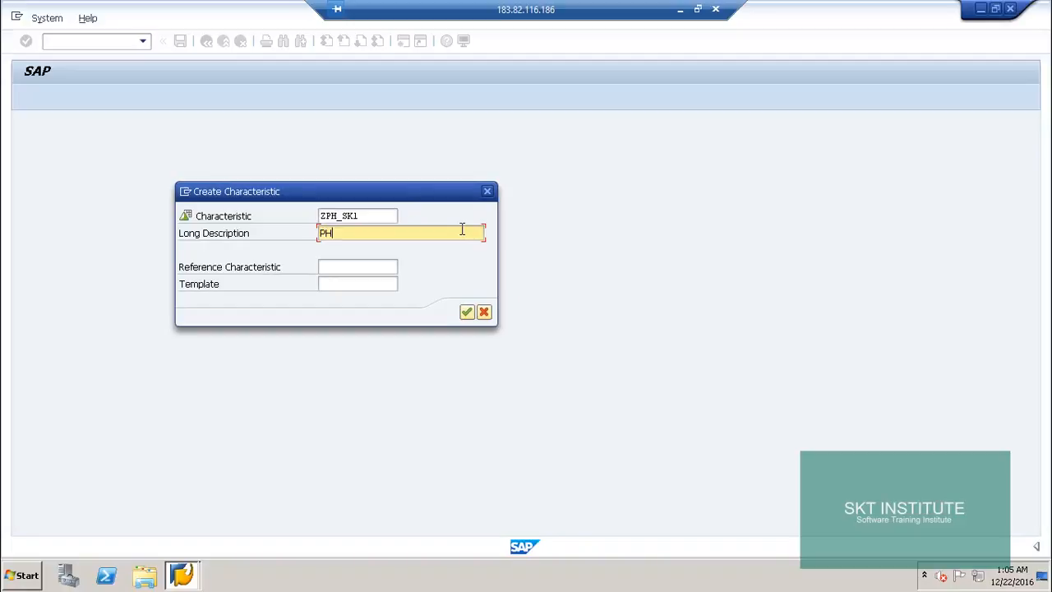
click(473, 313)
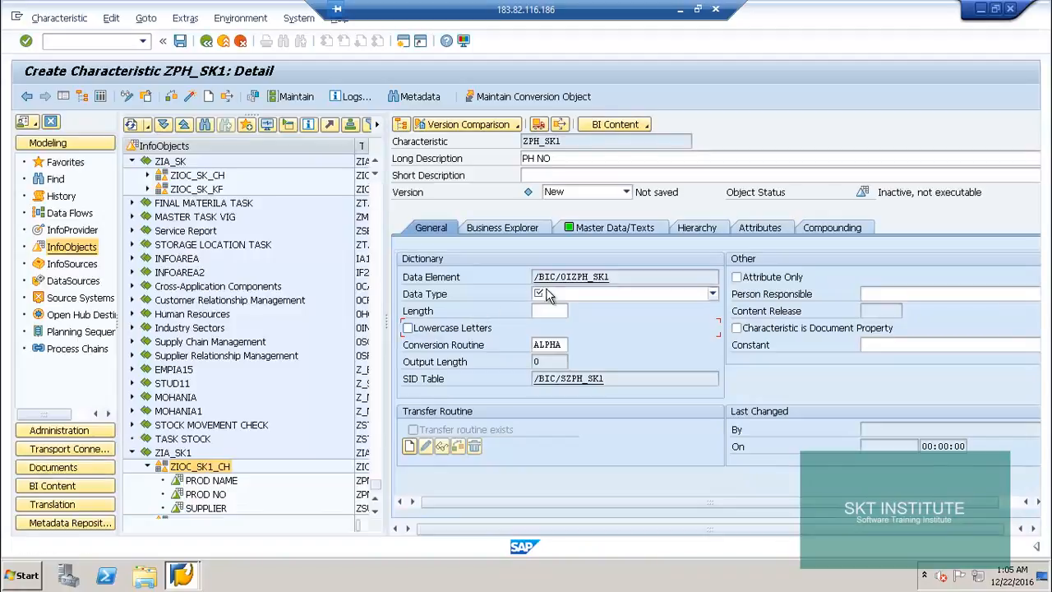
Step: Set ZPH_SK1 to data type NUMC with length 10, activate it, and return to the InfoObjects overview
click(549, 294)
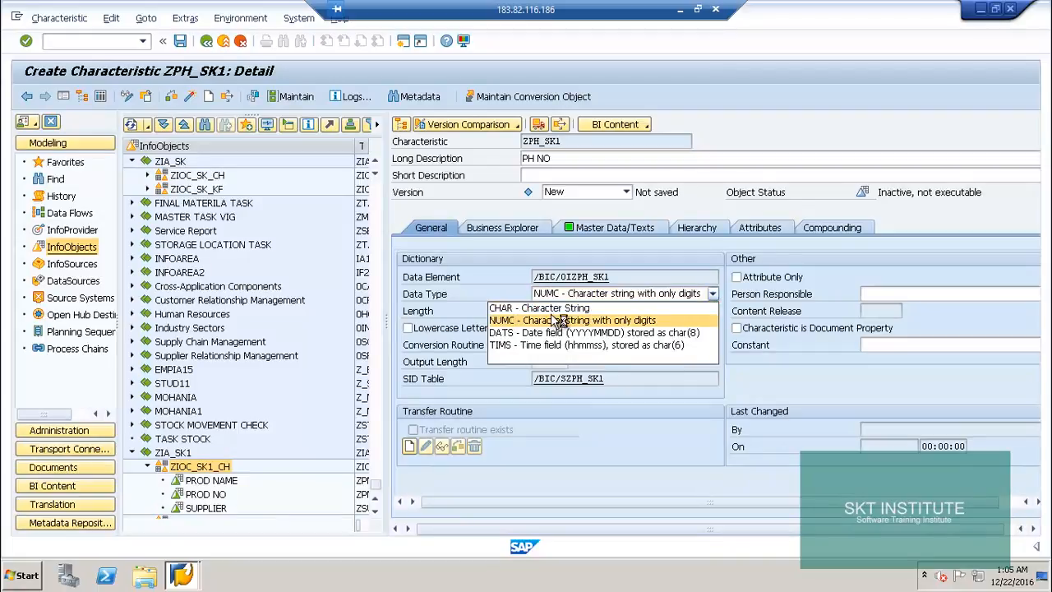
click(559, 321)
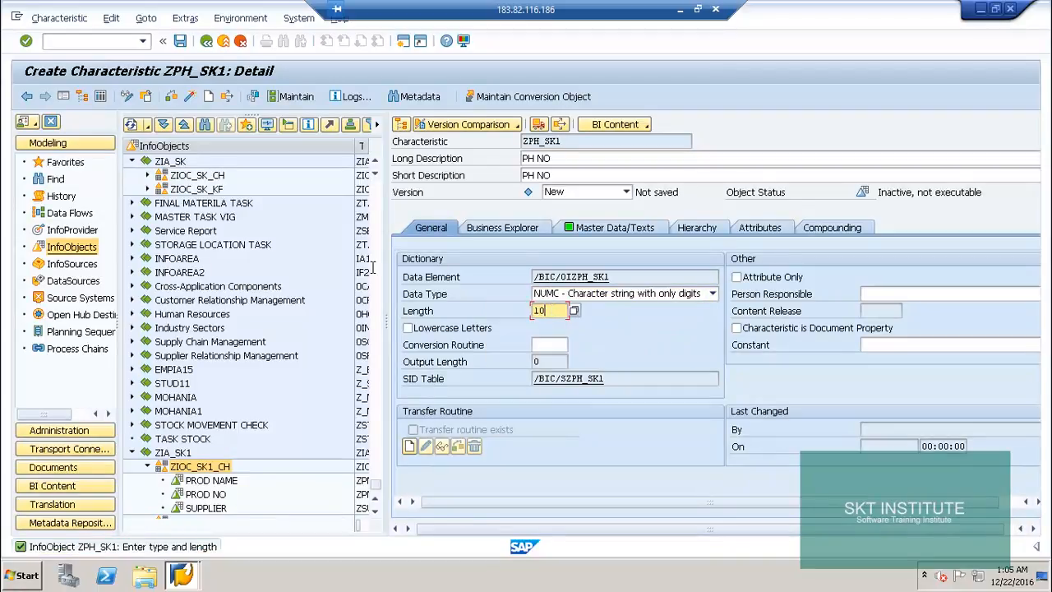
click(189, 96)
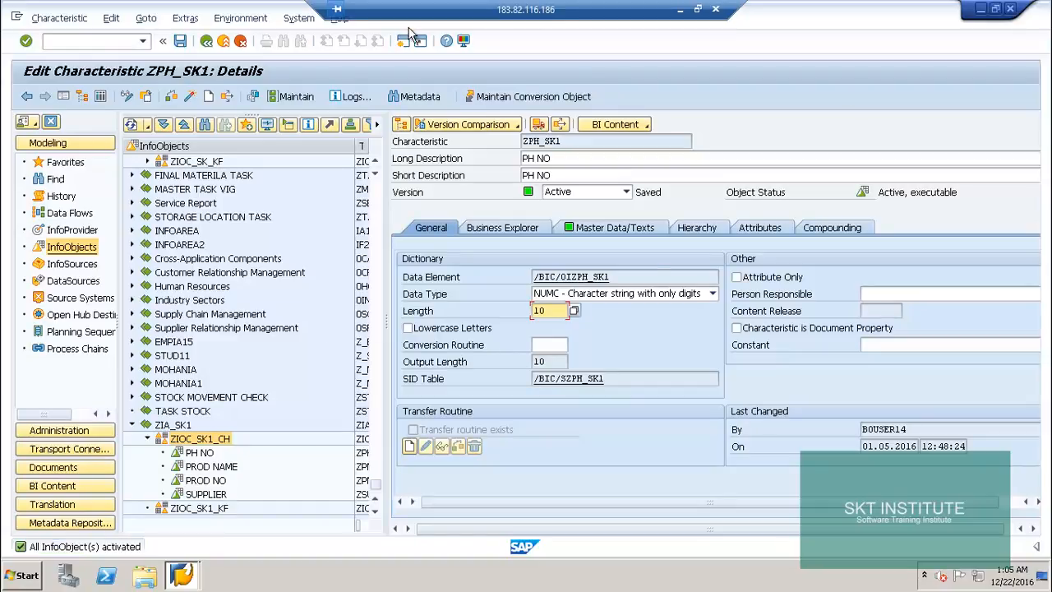
click(206, 43)
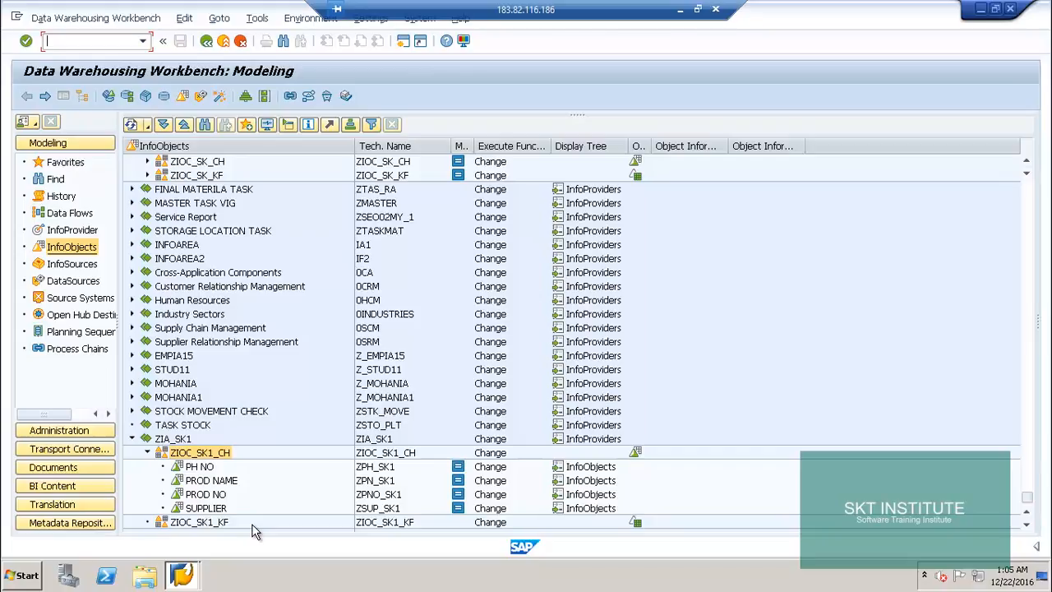
Step: Open the PROD NO characteristic for changing, hide the navigation tree, and show its attributes
click(204, 496)
right_click(204, 496)
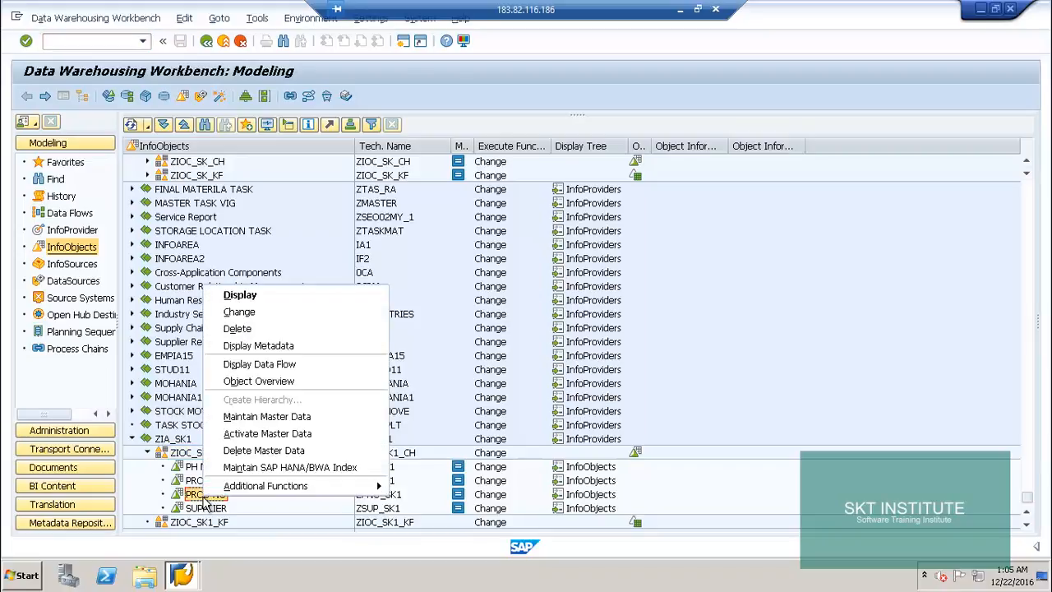
click(244, 312)
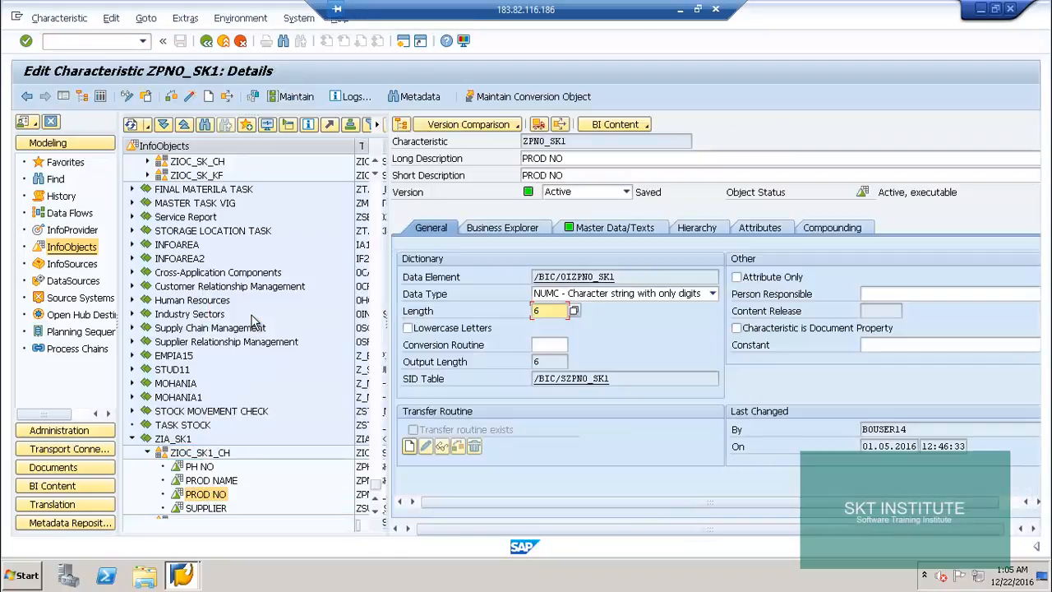
click(62, 95)
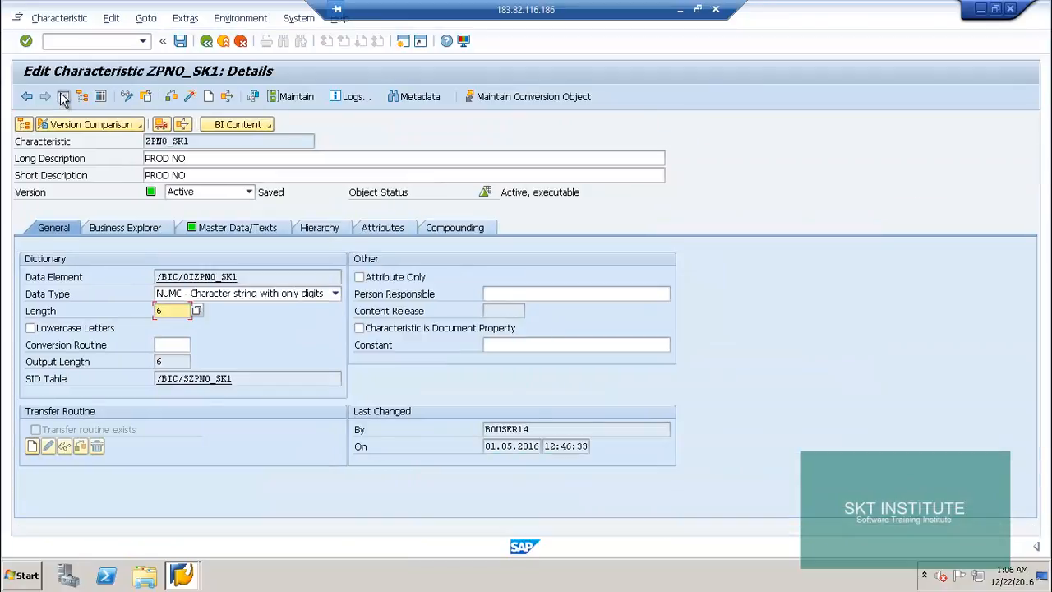
click(380, 230)
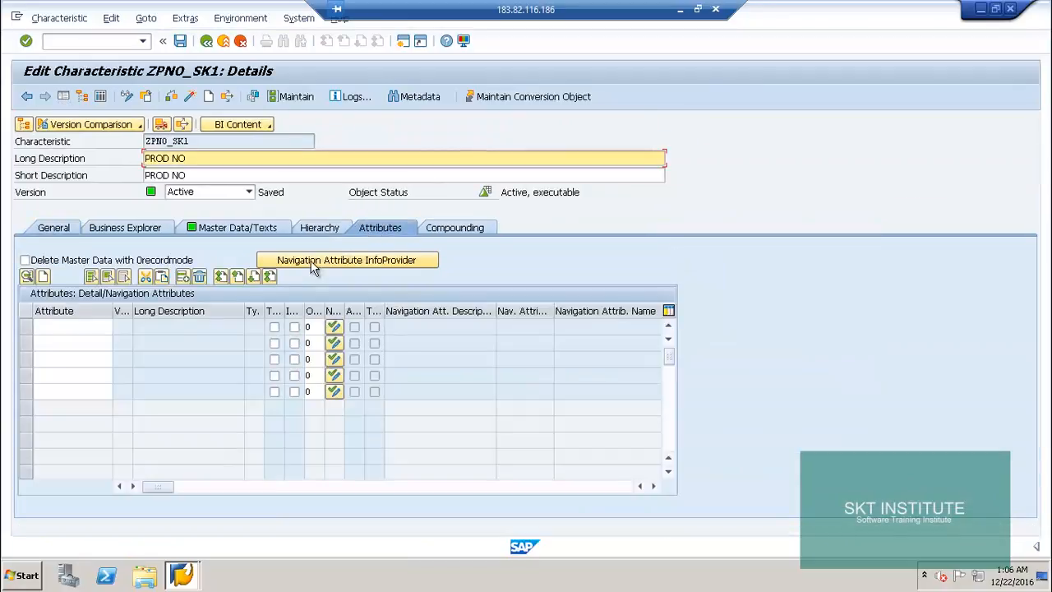
Step: Add ZPN_SK1, ZSUP_SK1 and ZPH_SK1 as attributes of the characteristic ZPNO_SK1
click(51, 325)
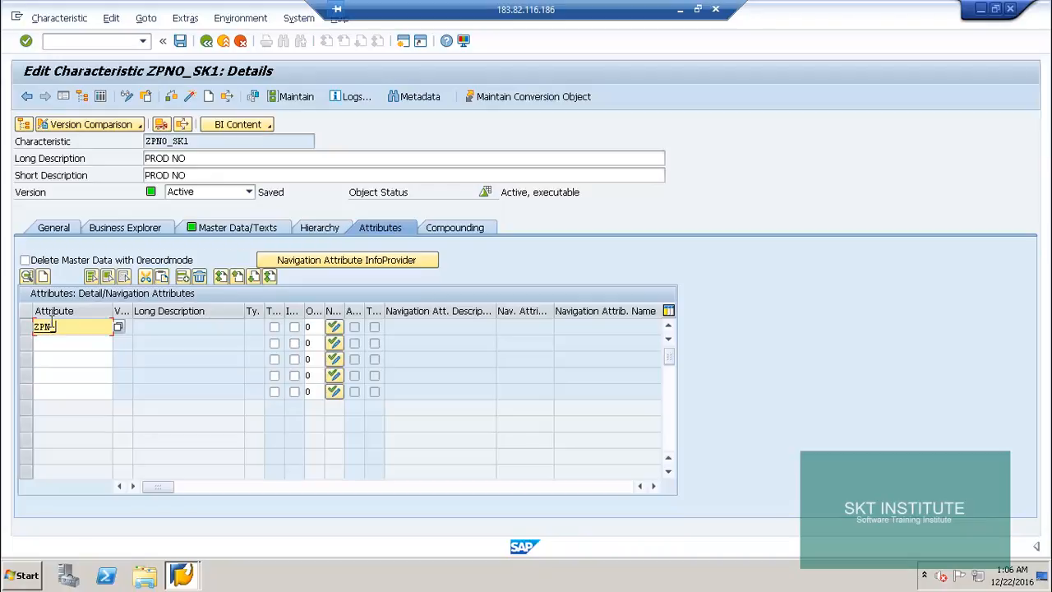
key(Return)
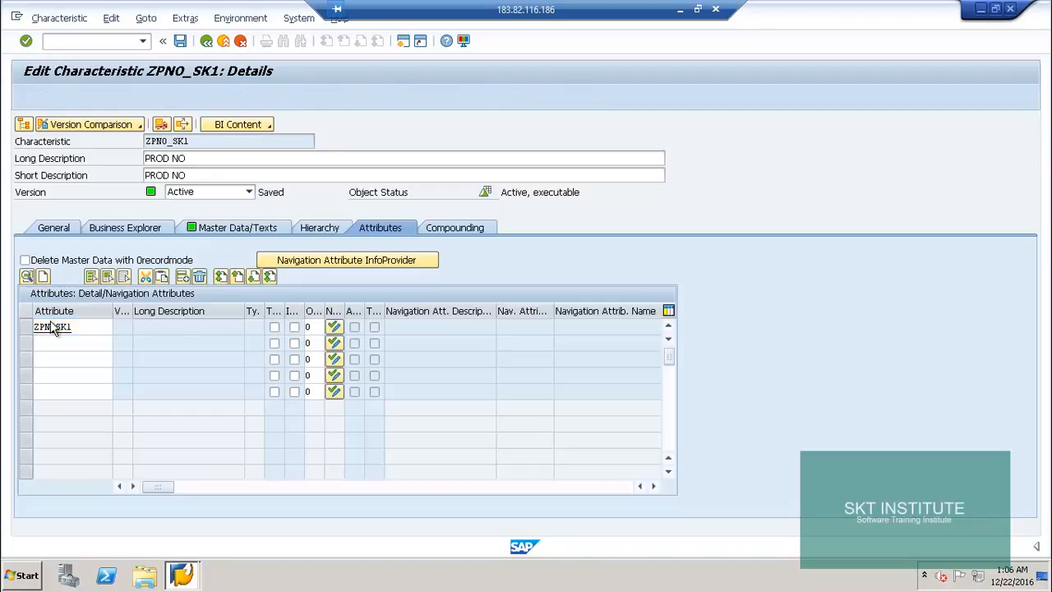
click(68, 346)
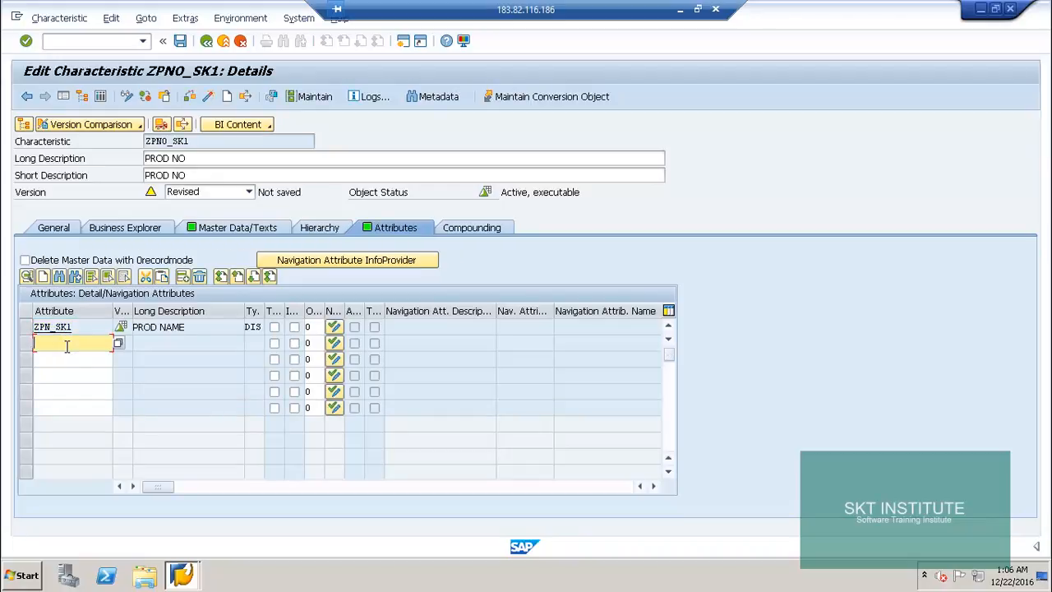
text(ZSUP_SK1)
key(Return)
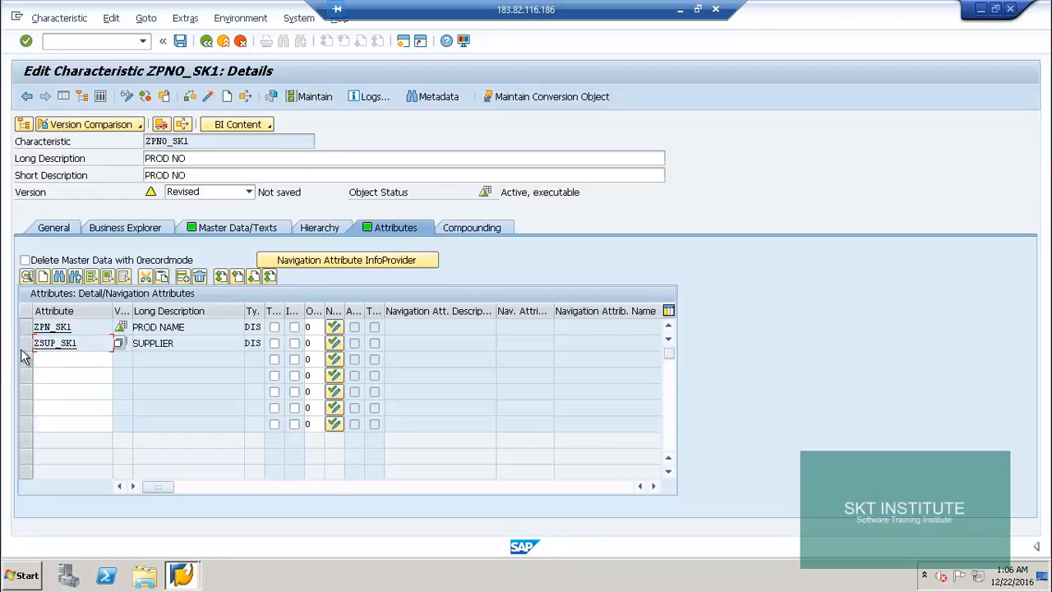
click(49, 358)
text(ZPH)
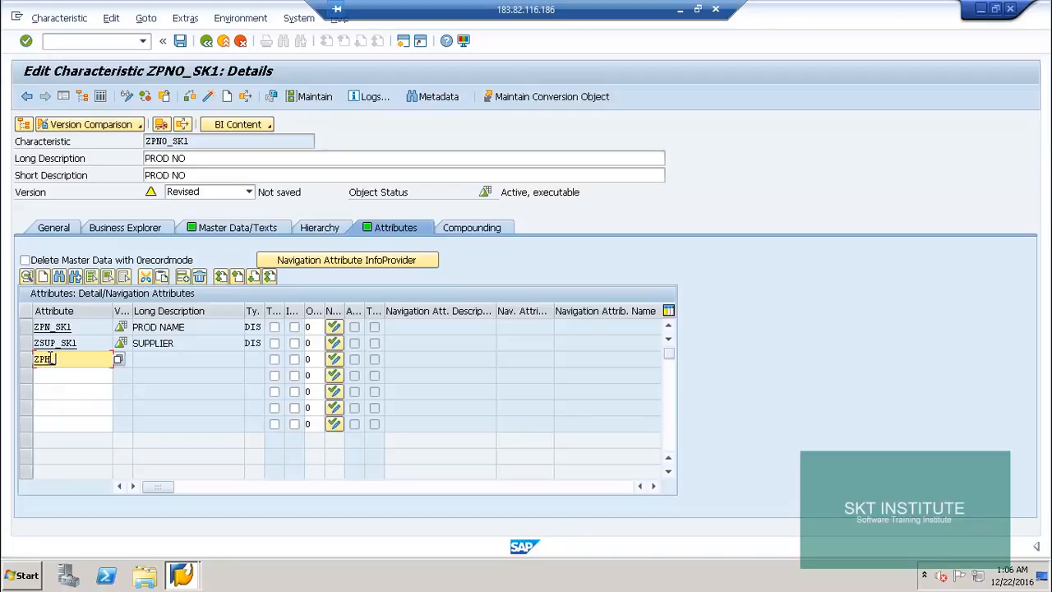
text(_SK1)
key(Return)
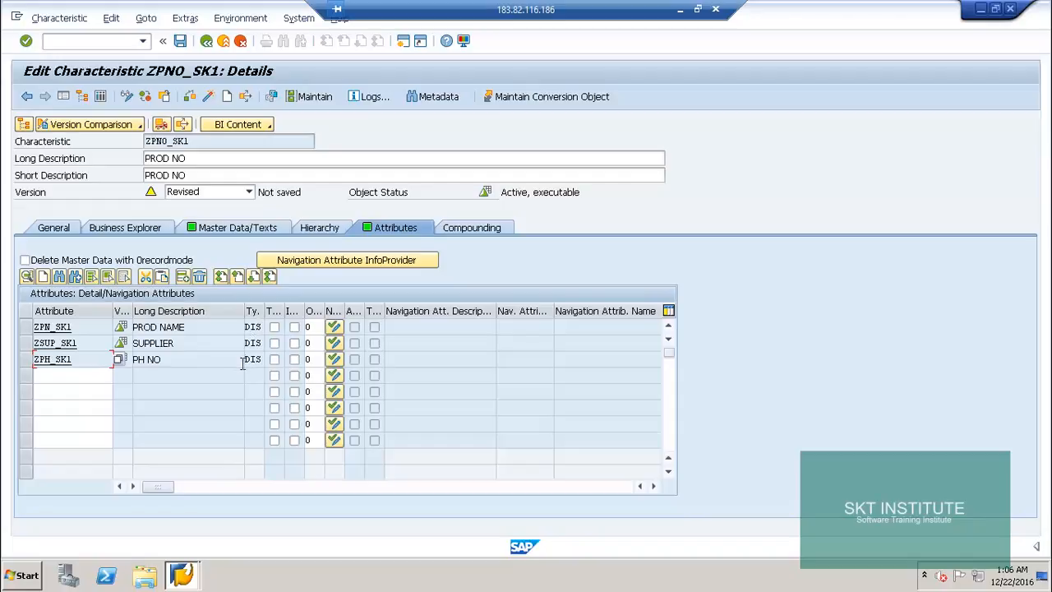
Step: Try marking the attribute ZPN_SK1 as Attribute Only in its details, revert to the active version, and close the details
click(51, 328)
double_click(48, 327)
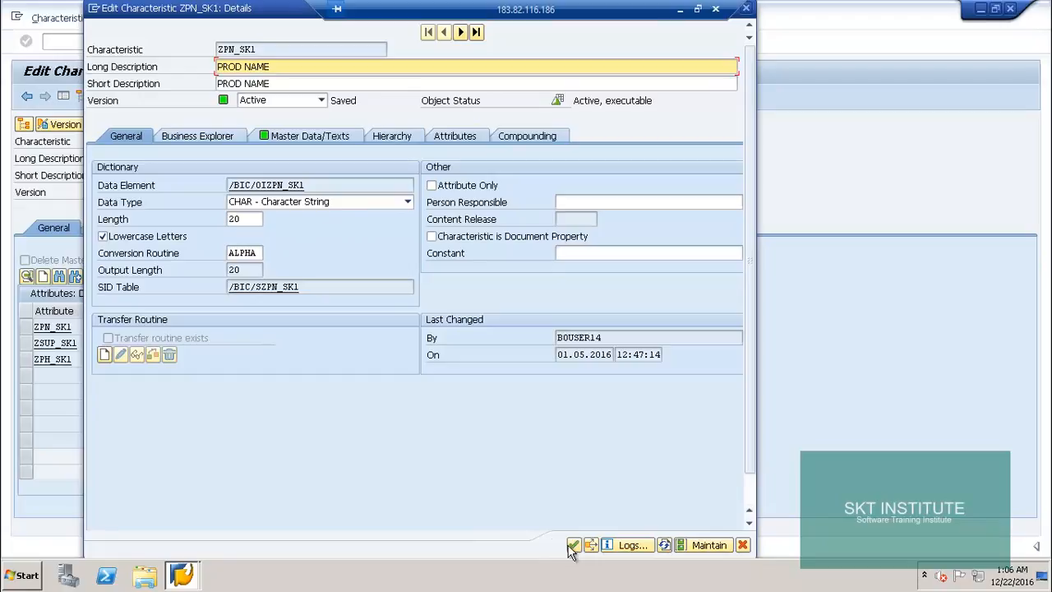
click(430, 185)
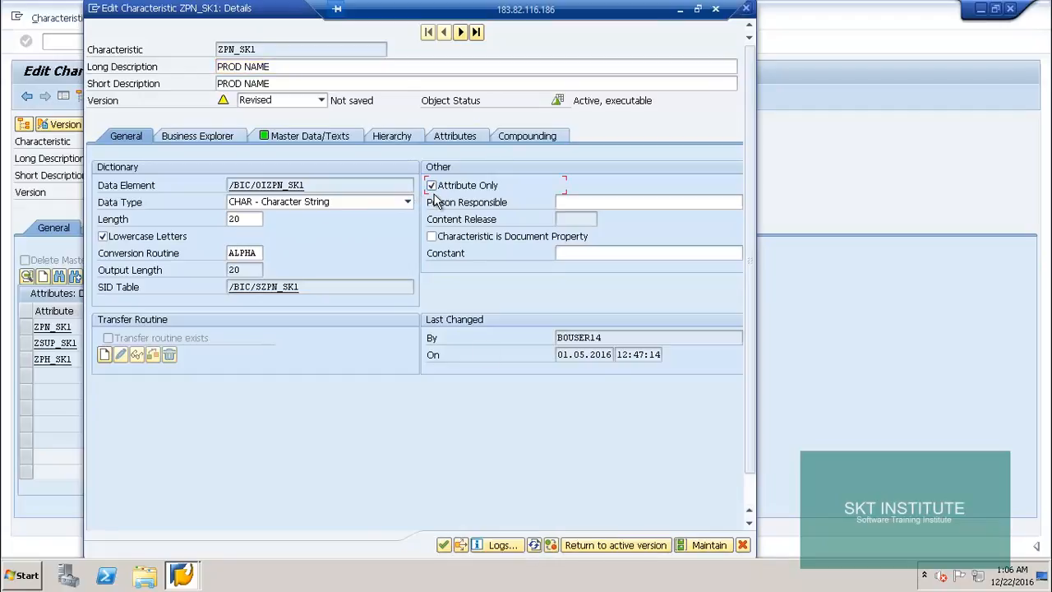
key(ctrl+F3)
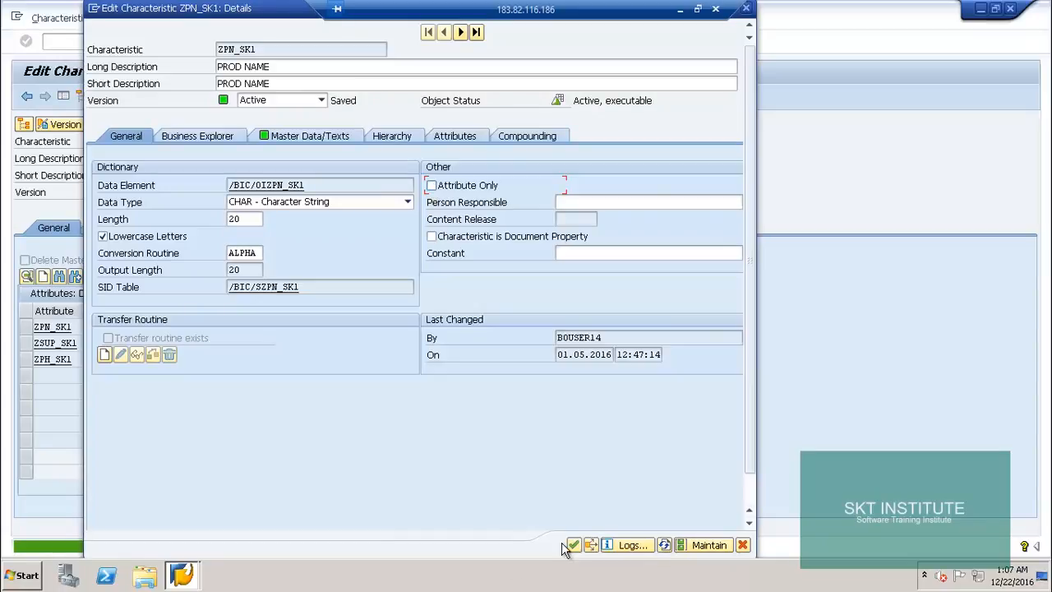
click(574, 546)
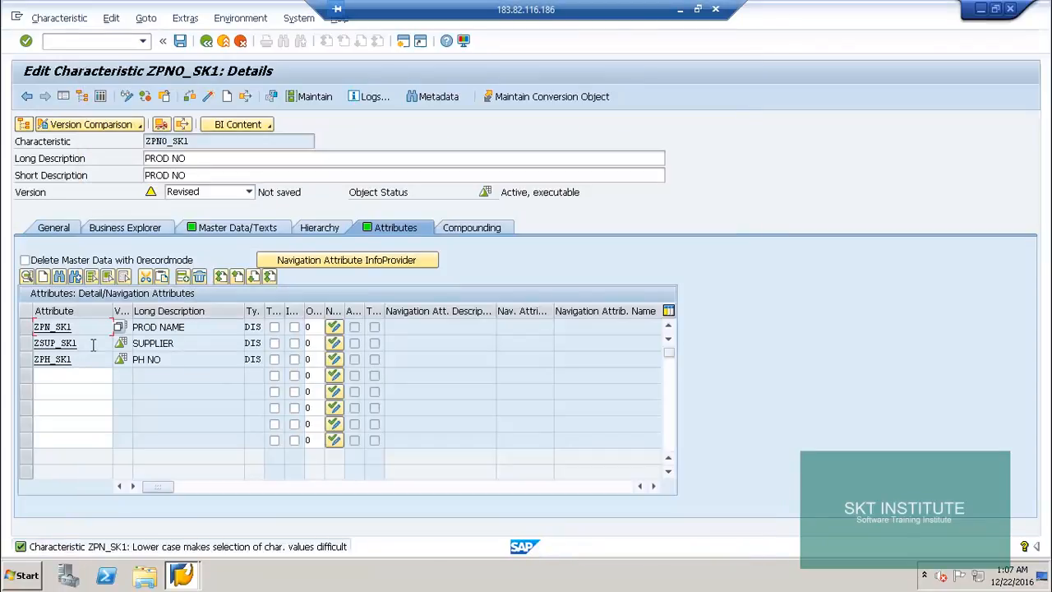
Step: Make ZPN_SK1, ZSUP_SK1 and ZPH_SK1 navigation attributes and let each take its navigation description from its characteristic's text
click(333, 329)
click(334, 343)
click(335, 360)
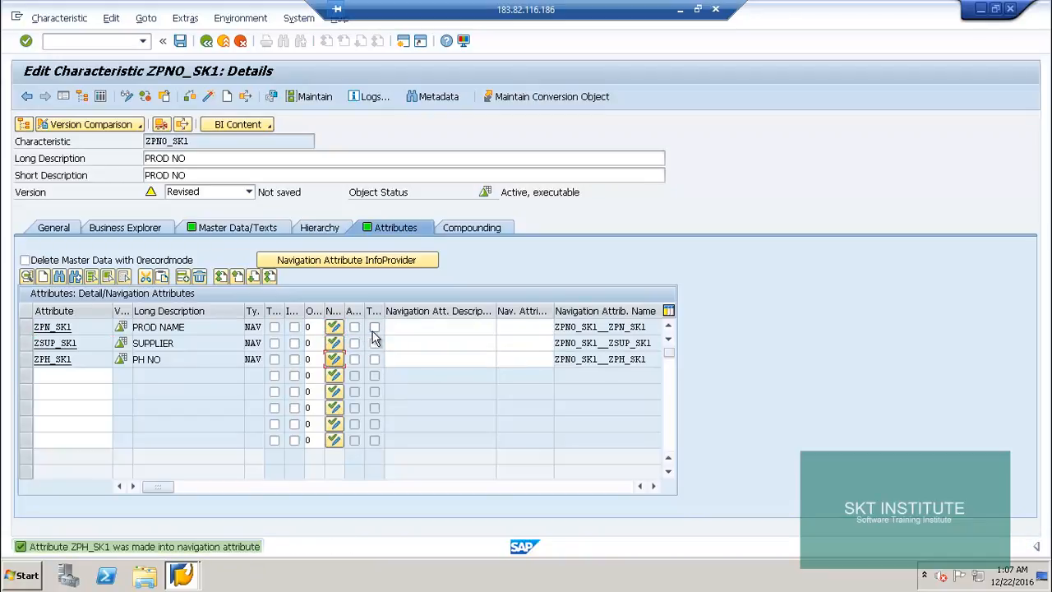
click(374, 327)
click(374, 343)
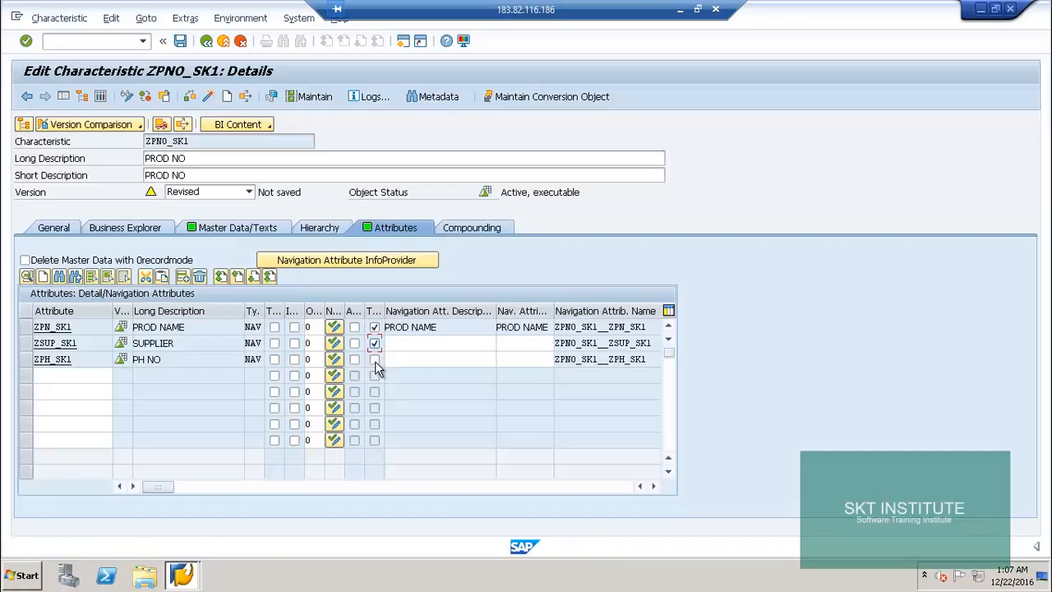
click(374, 359)
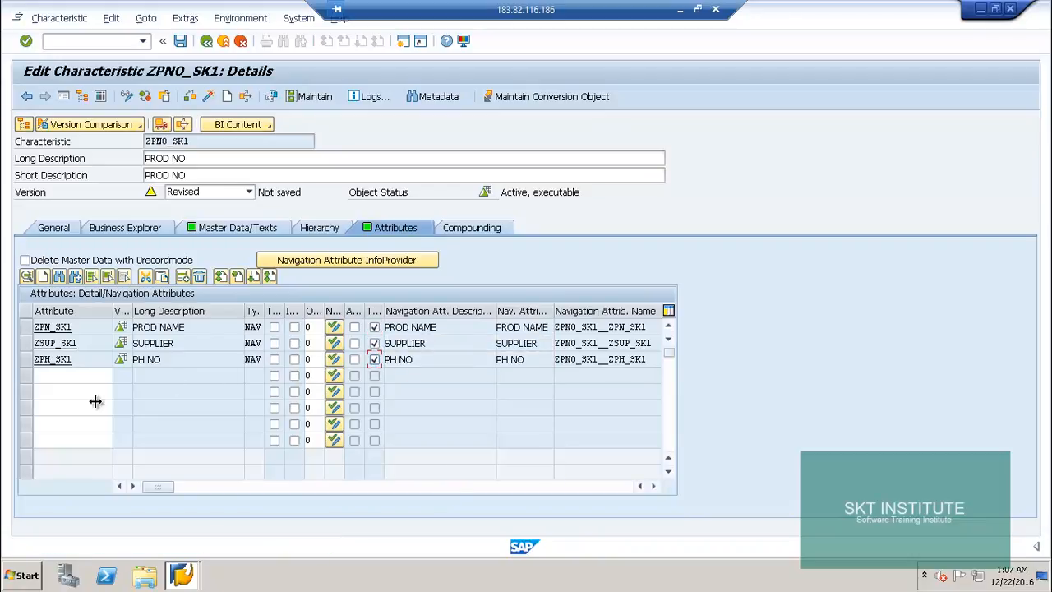
Step: Examine the attribute assignments of the SUPPLIER characteristic in its details, then close them without changes
double_click(157, 342)
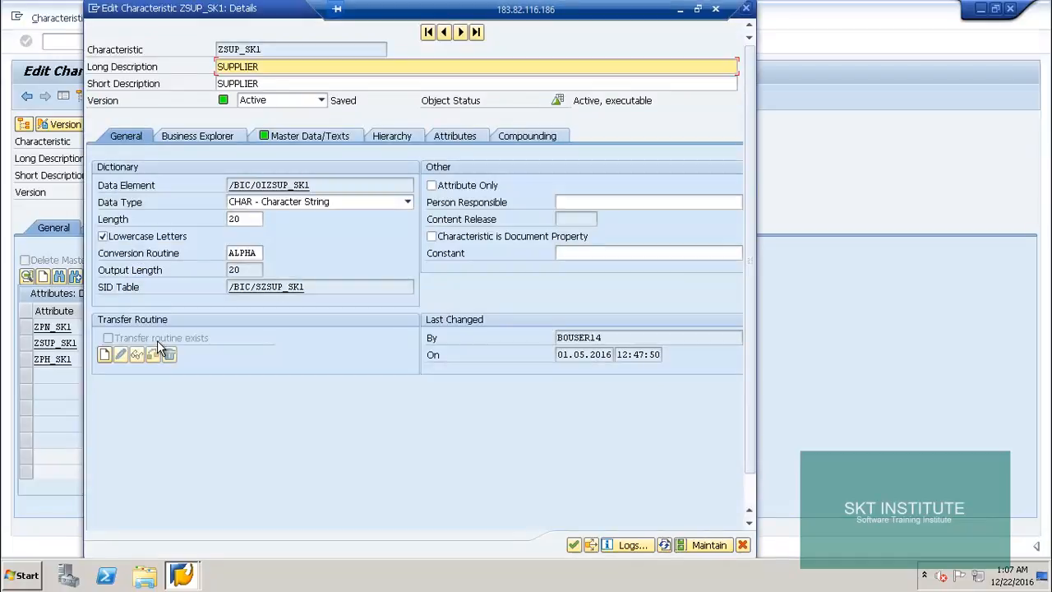
click(466, 137)
click(152, 236)
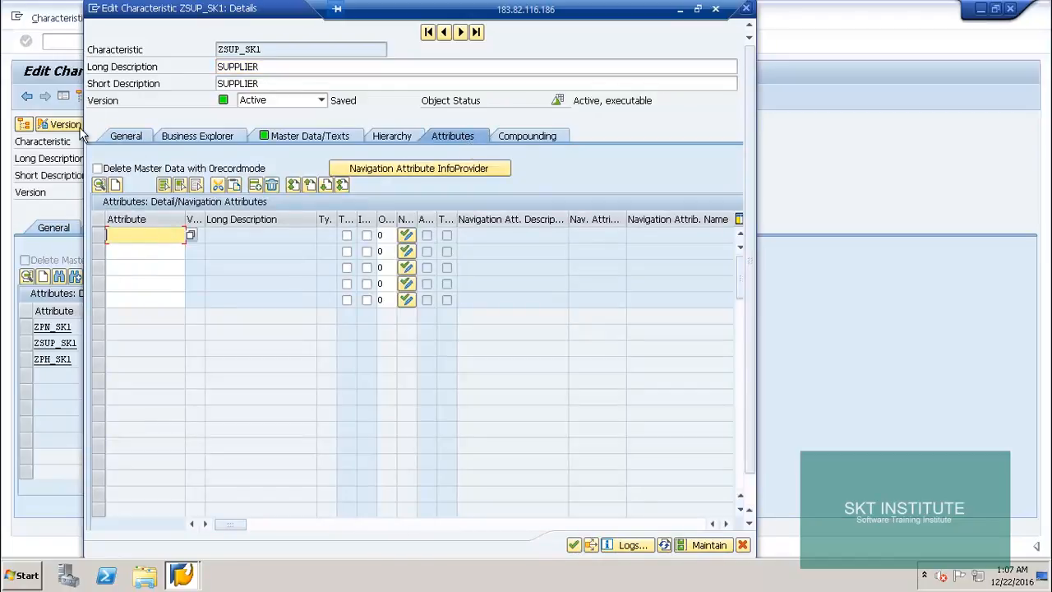
drag(129, 9, 294, 80)
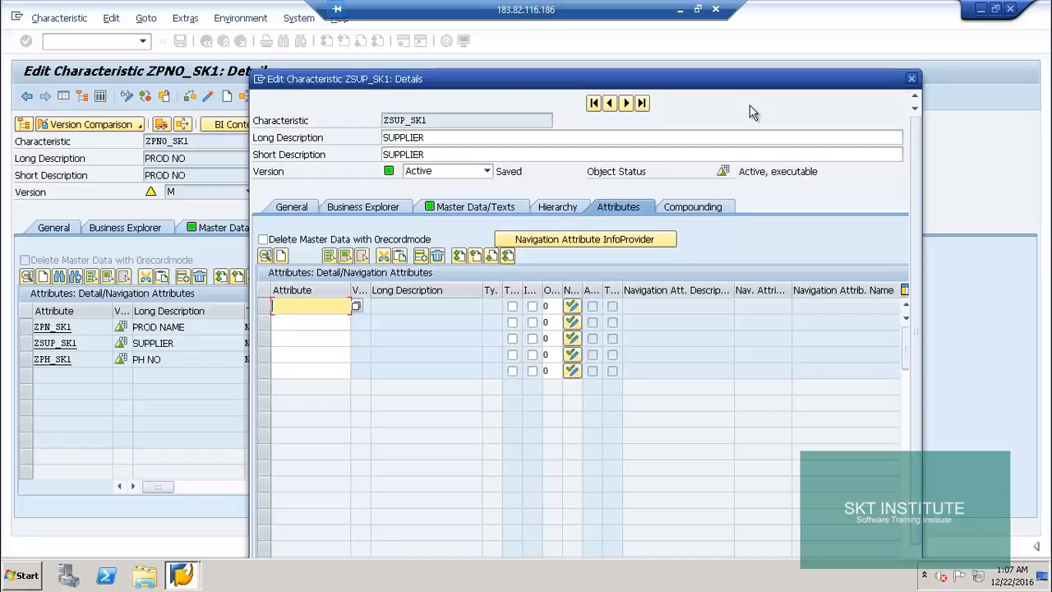
click(911, 78)
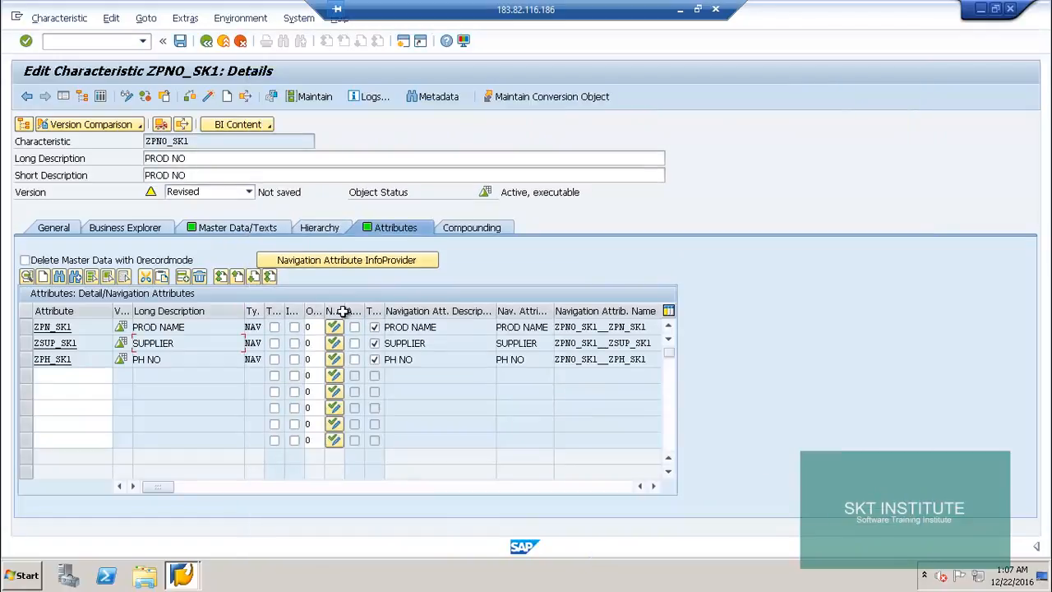
Step: Try the Master Data Locally for Source System option in the compounding settings of ZPNO_SK1, then clear it again
click(473, 230)
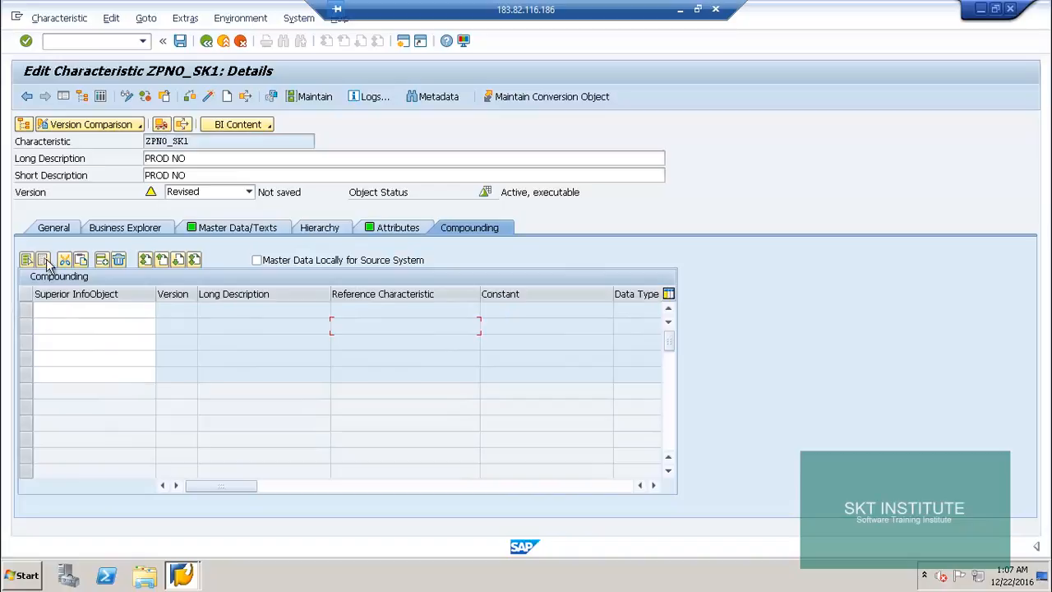
click(260, 263)
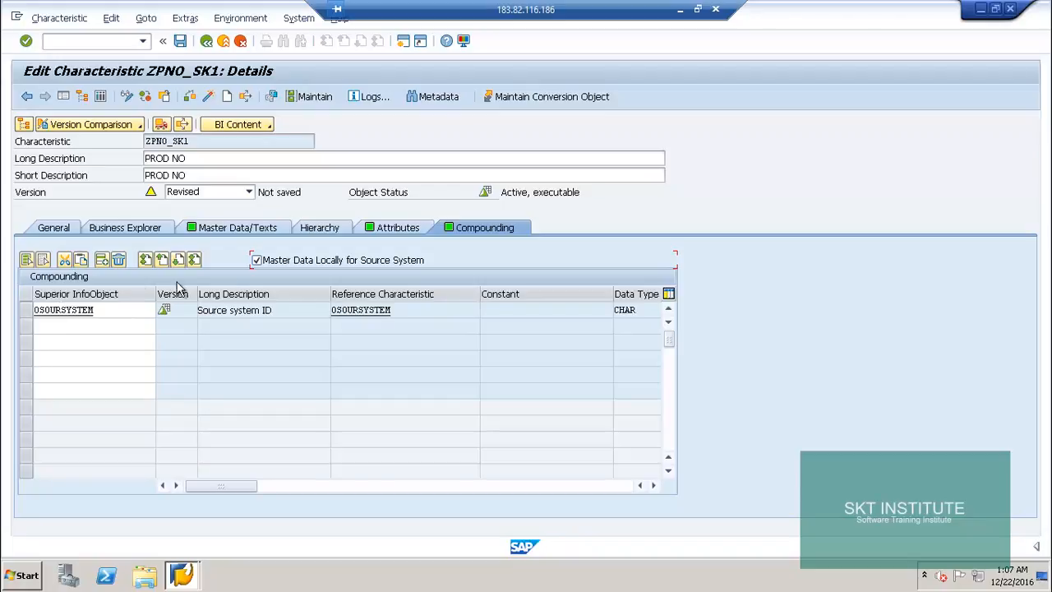
click(256, 261)
Step: Activate the characteristic ZPNO_SK1 ignoring the warnings, view its attributes, and return to the InfoObjects tree
click(208, 96)
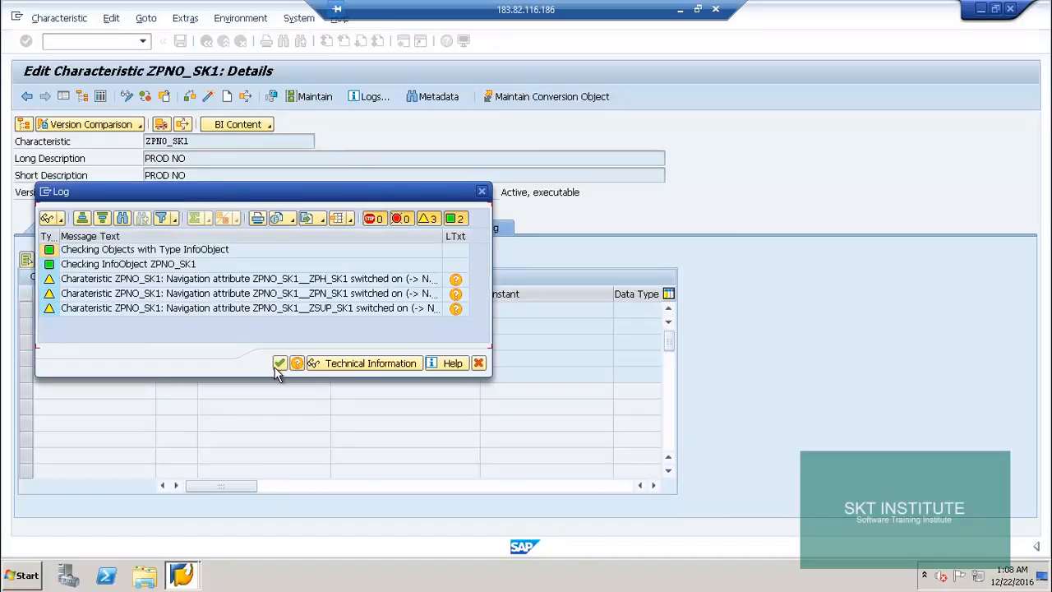
click(278, 367)
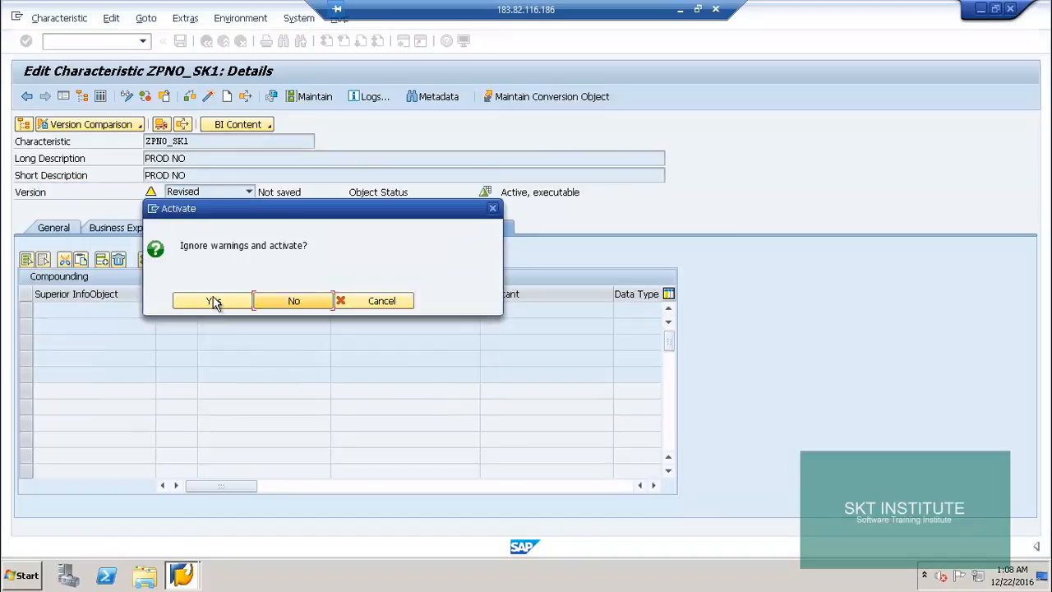
click(218, 300)
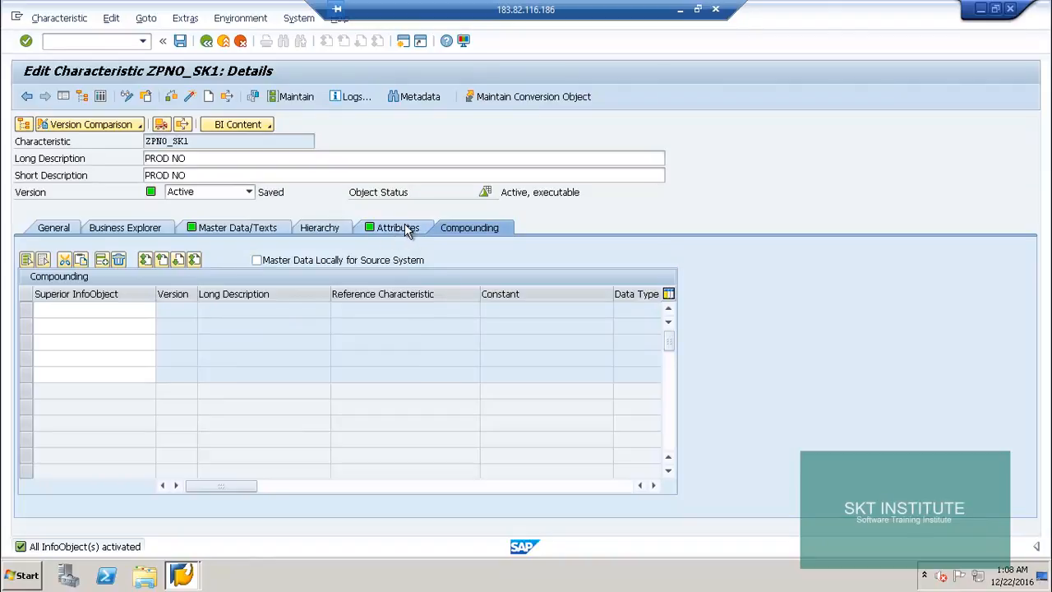
click(402, 229)
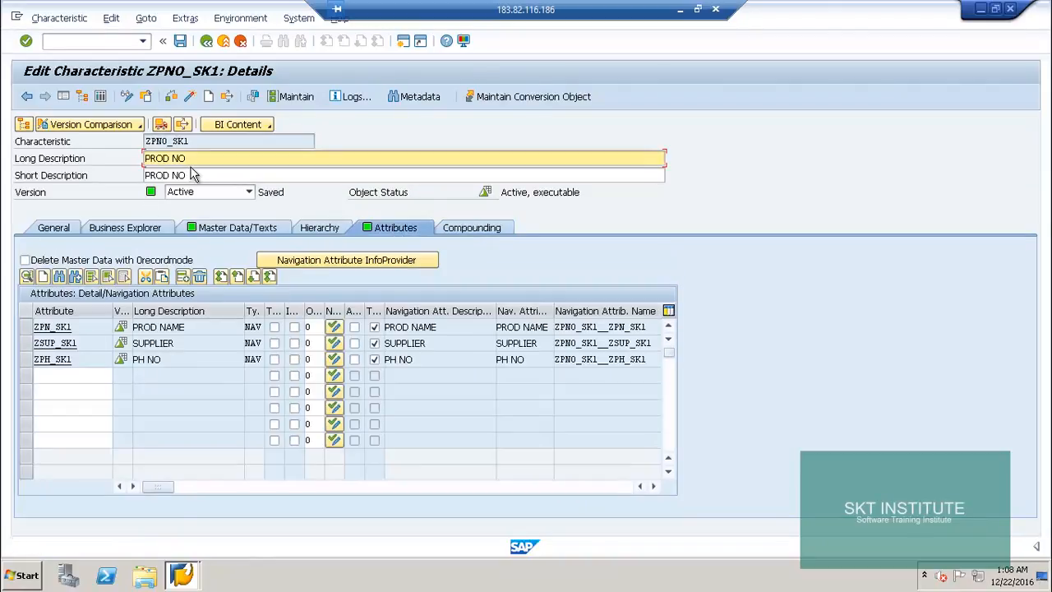
click(208, 40)
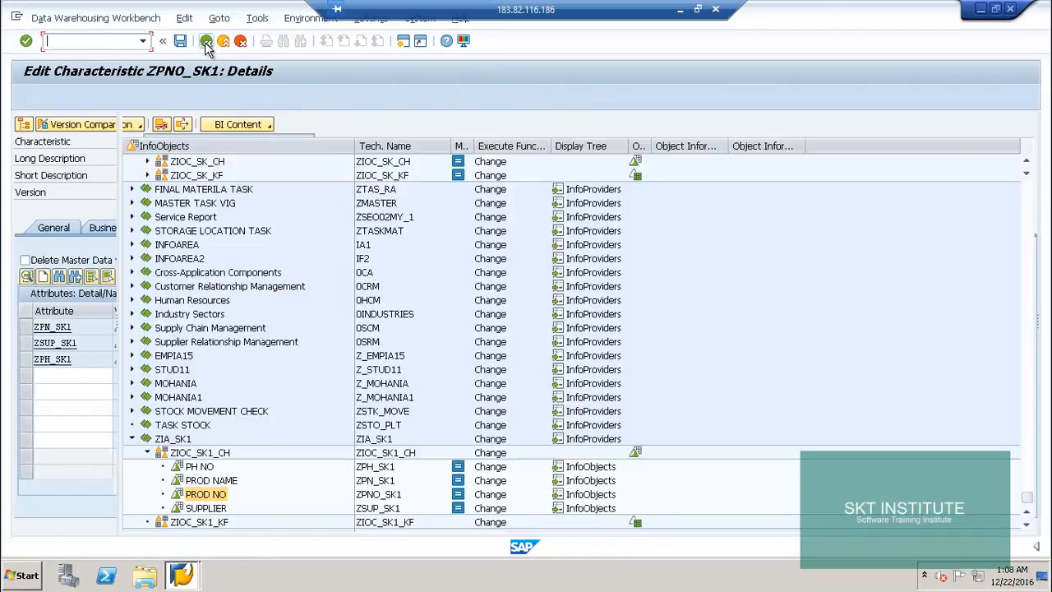
Step: Open Maintain Master Data for PROD NO and decline the recommended settings in the Internet Explorer setup
right_click(216, 495)
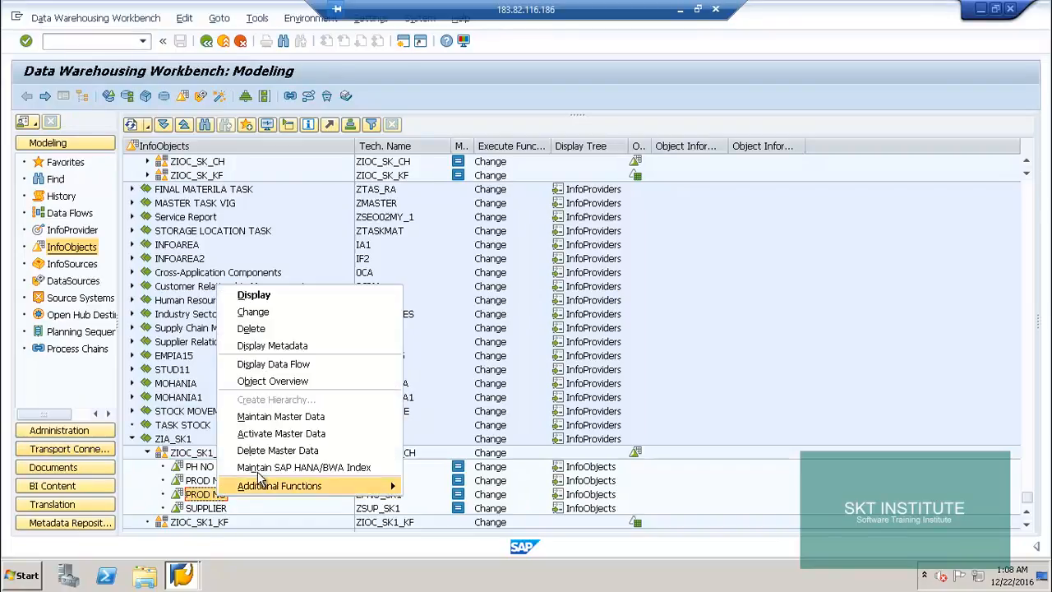
click(306, 417)
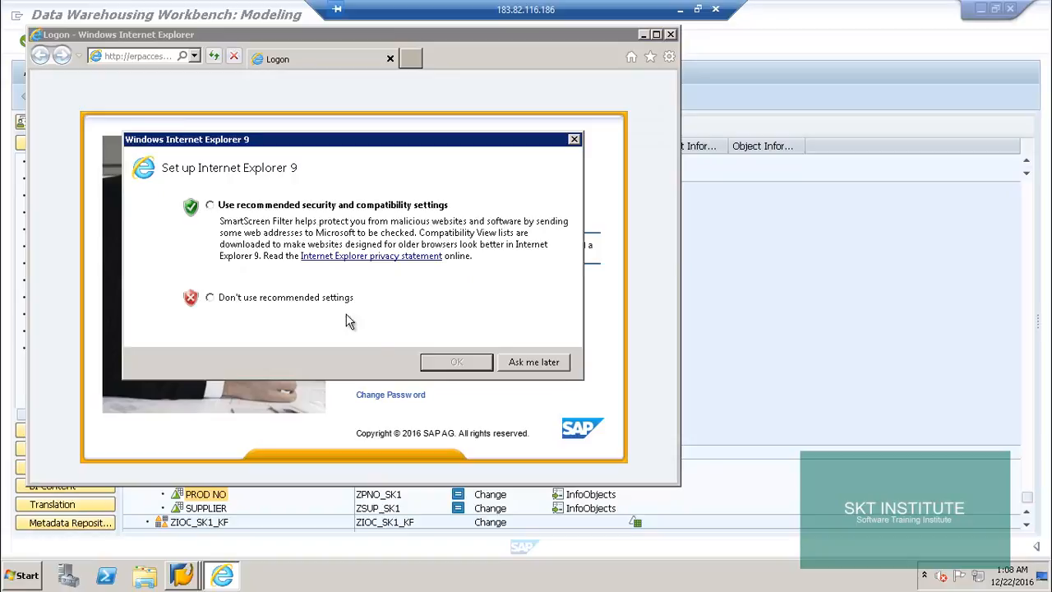
click(231, 297)
click(476, 363)
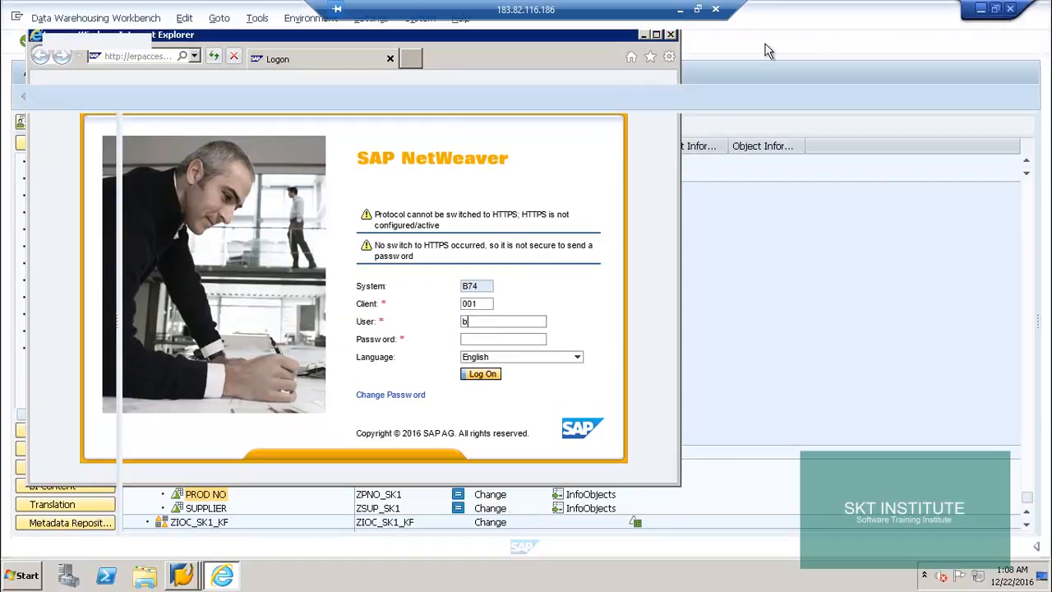
Step: Try to log on to the SAP NetWeaver page with a user ID and the account password
click(980, 9)
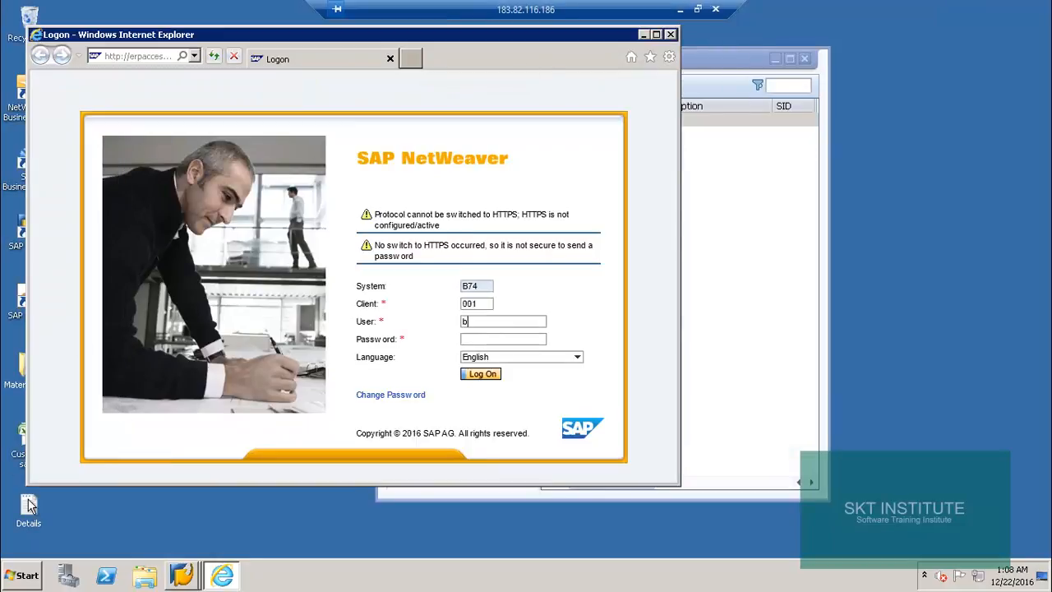
drag(28, 508, 143, 506)
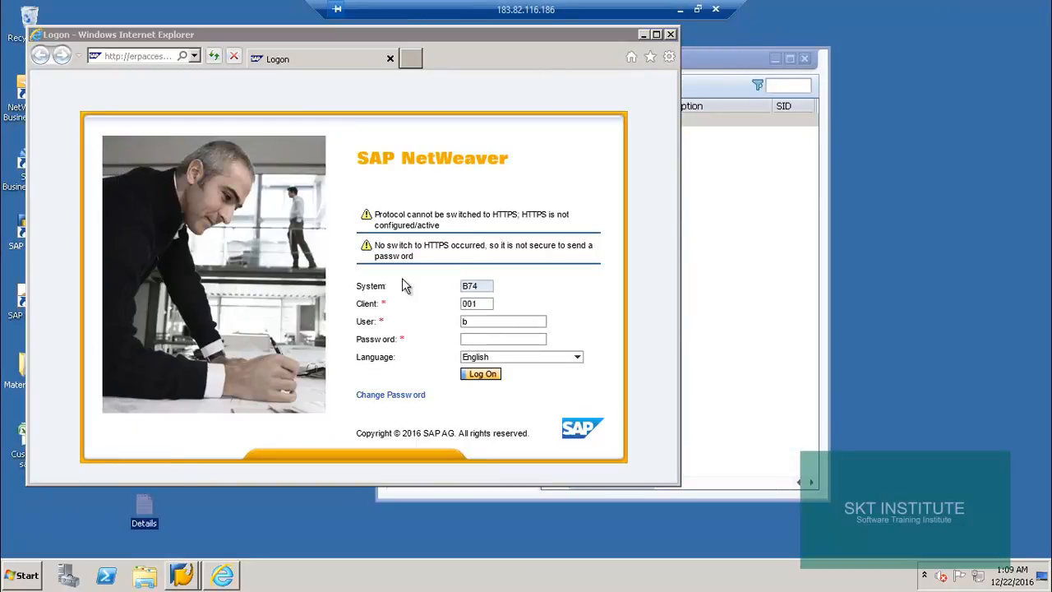
click(481, 323)
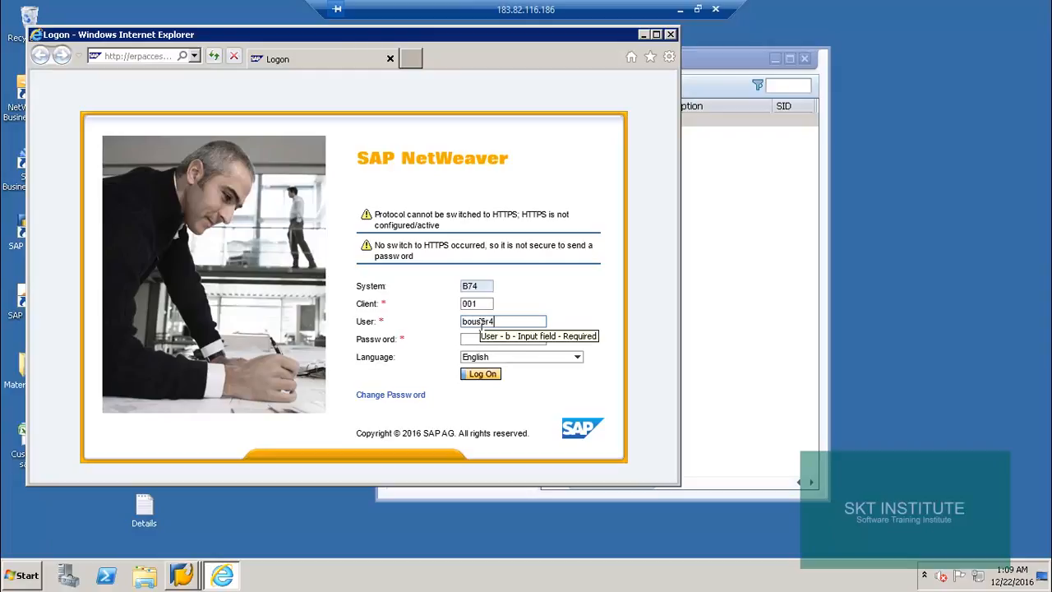
text(ouser4)
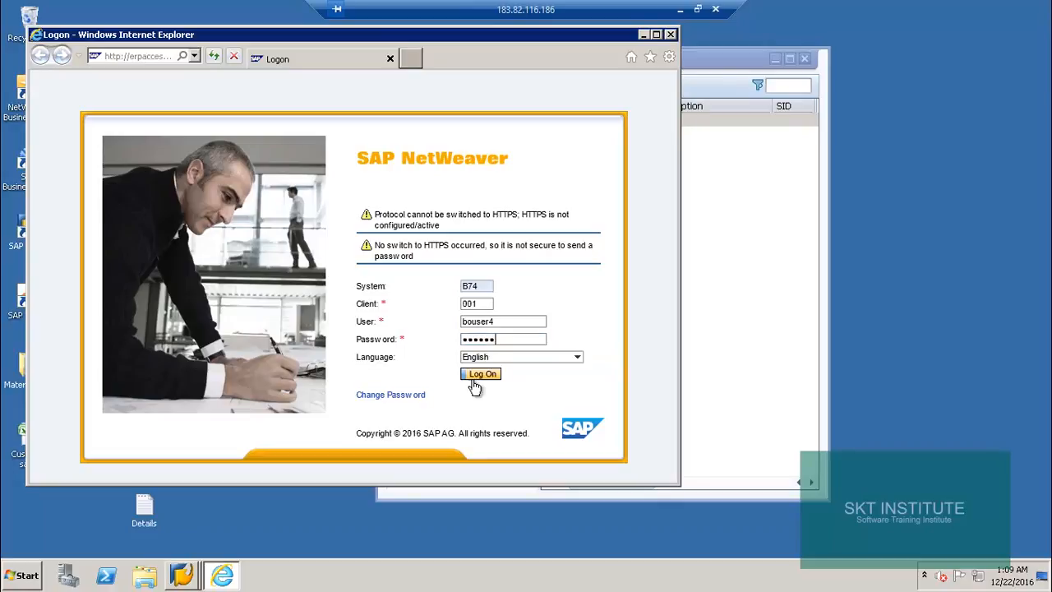
click(484, 374)
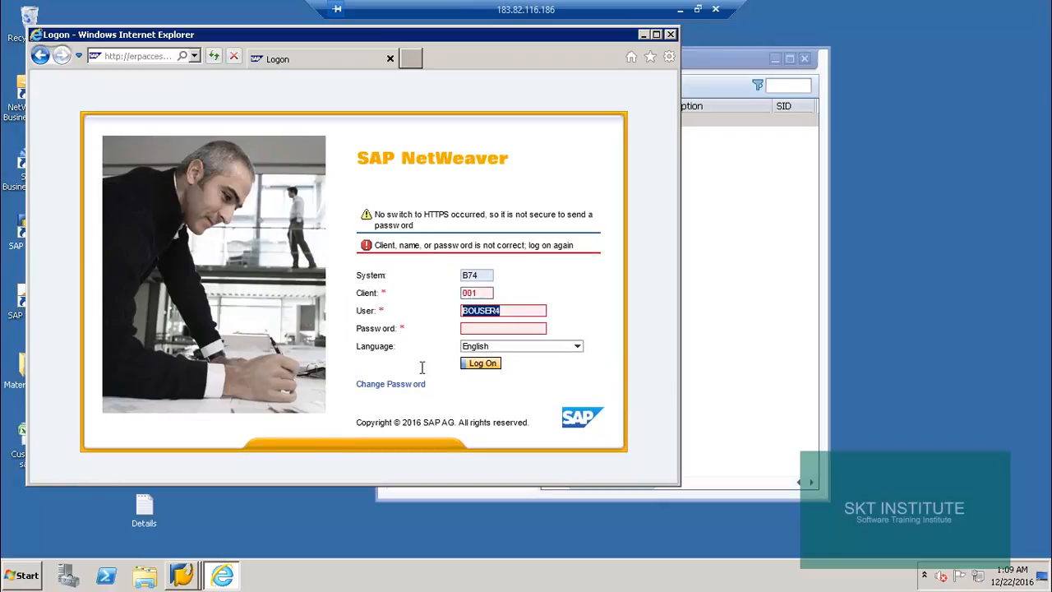
Step: Check the remembered user IDs on the SAP GUI logon screen of the BI system, then close that screen
click(687, 91)
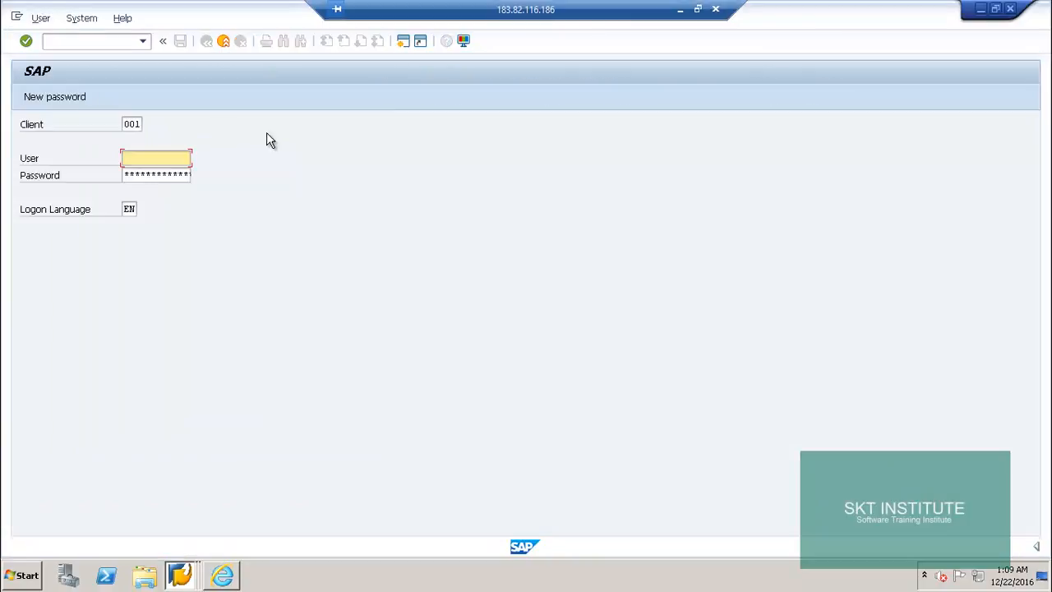
text(b)
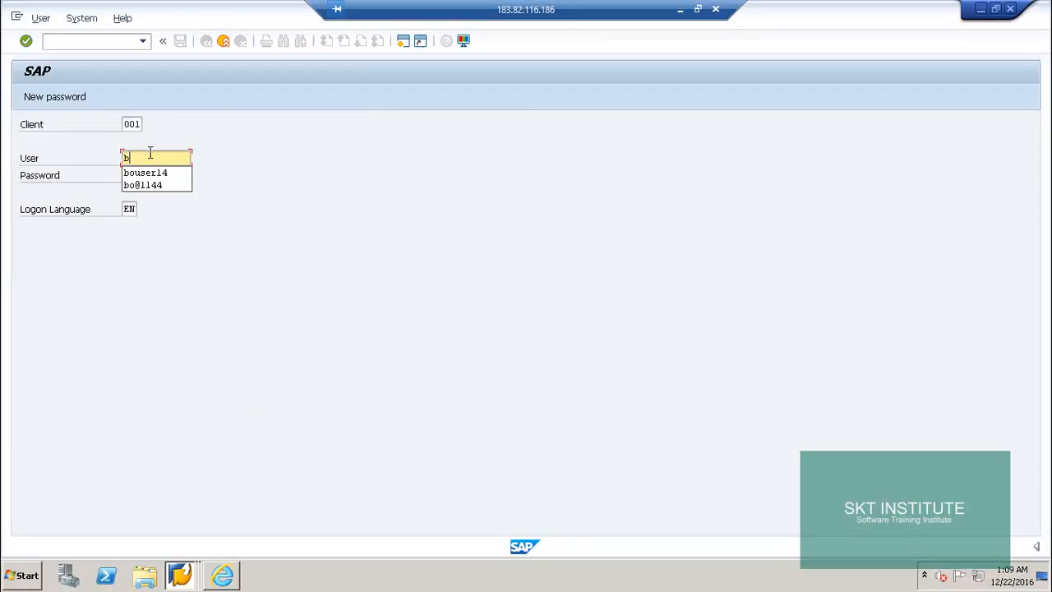
click(1013, 14)
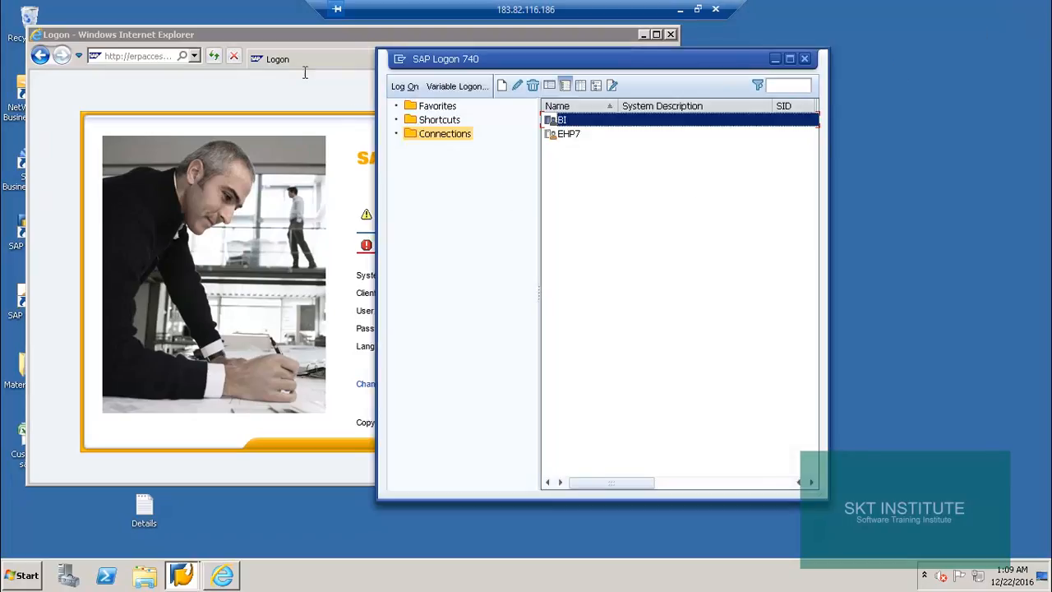
Step: Correct the user ID on the SAP NetWeaver logon page, enter the account password, and log on
click(368, 191)
click(509, 311)
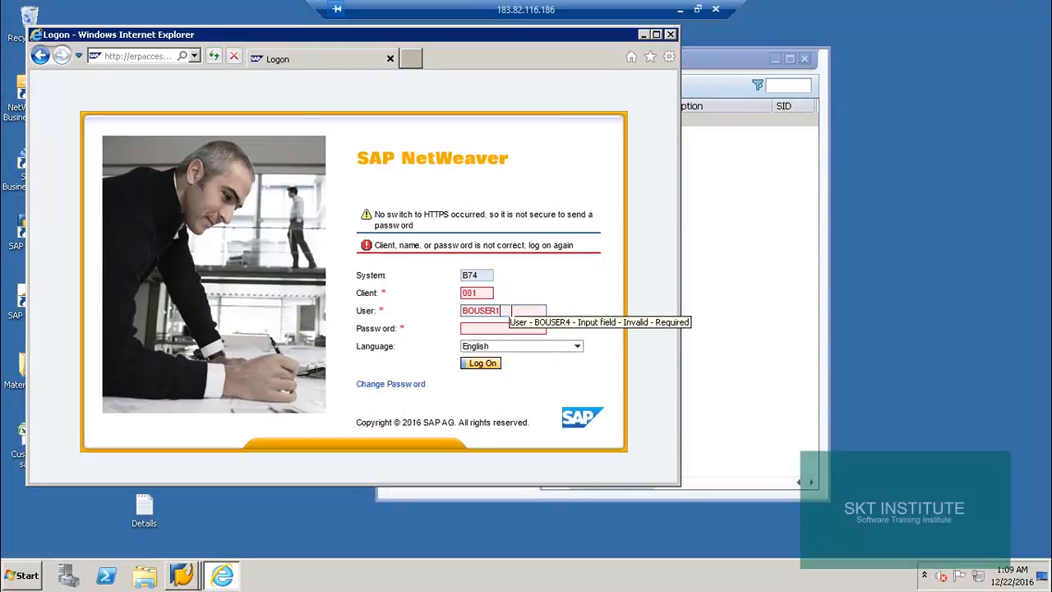
click(487, 330)
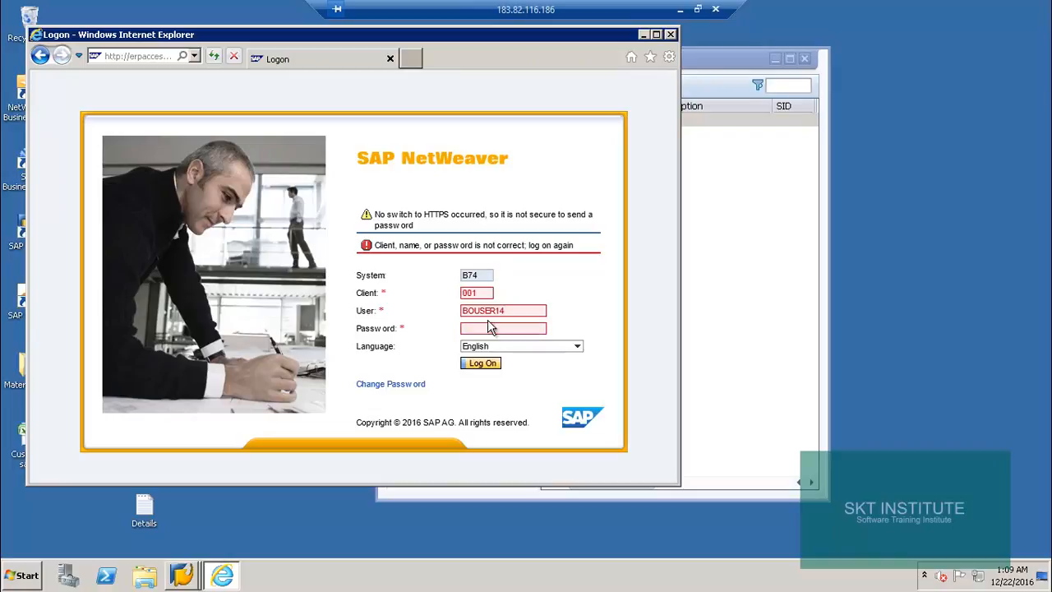
click(489, 328)
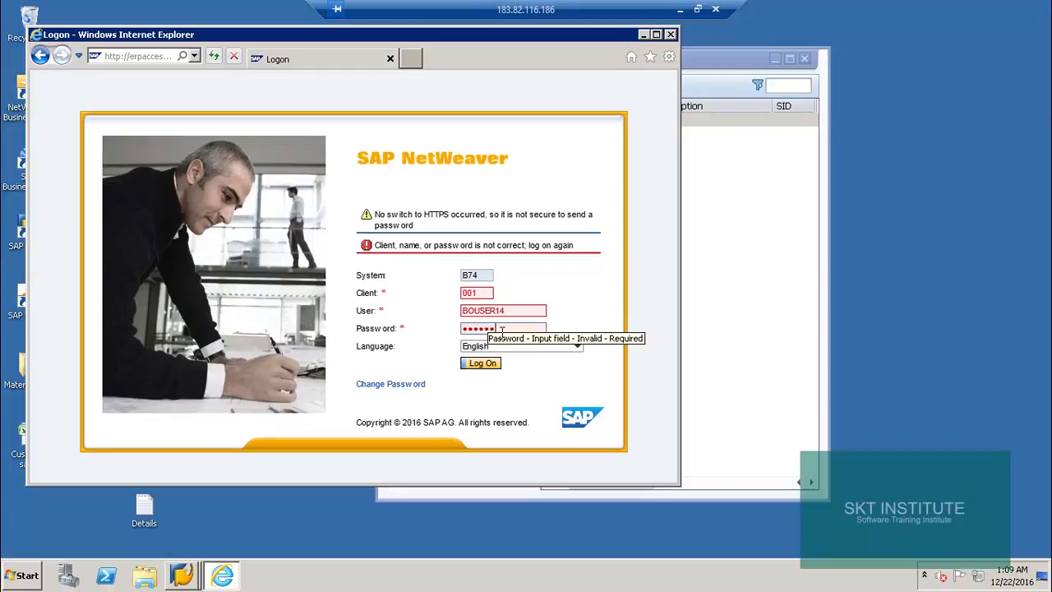
click(483, 365)
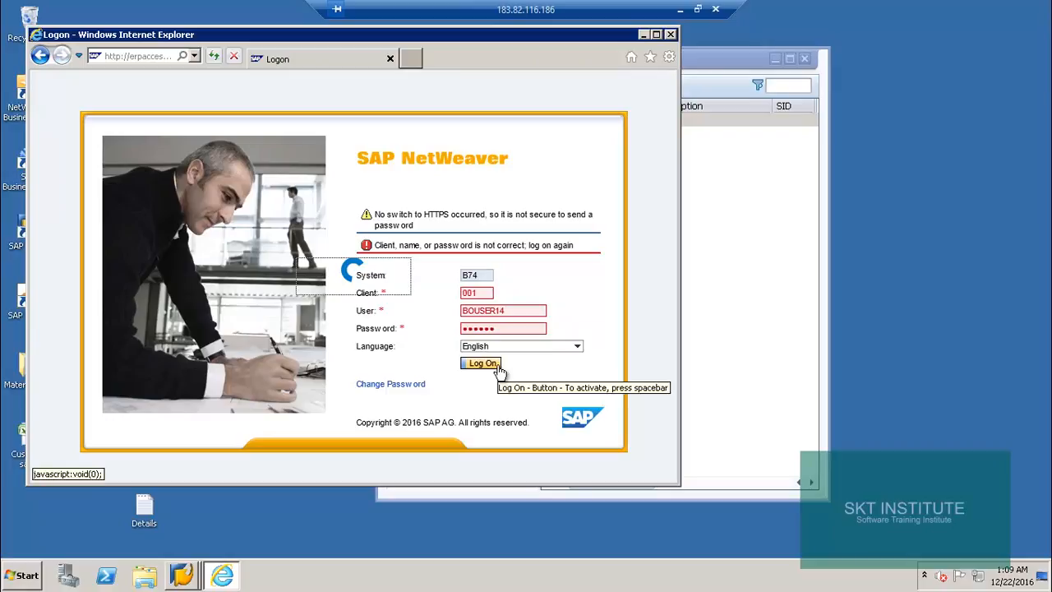
Step: Allow the Java SE Runtime Environment add-on to run on the InfoObject Maintenance page
click(748, 218)
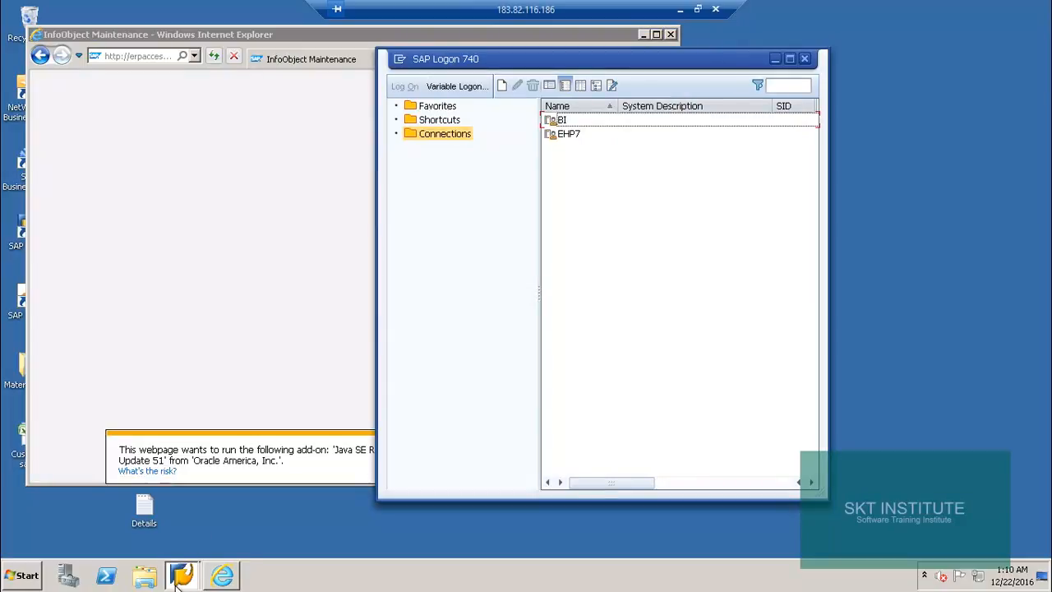
click(191, 35)
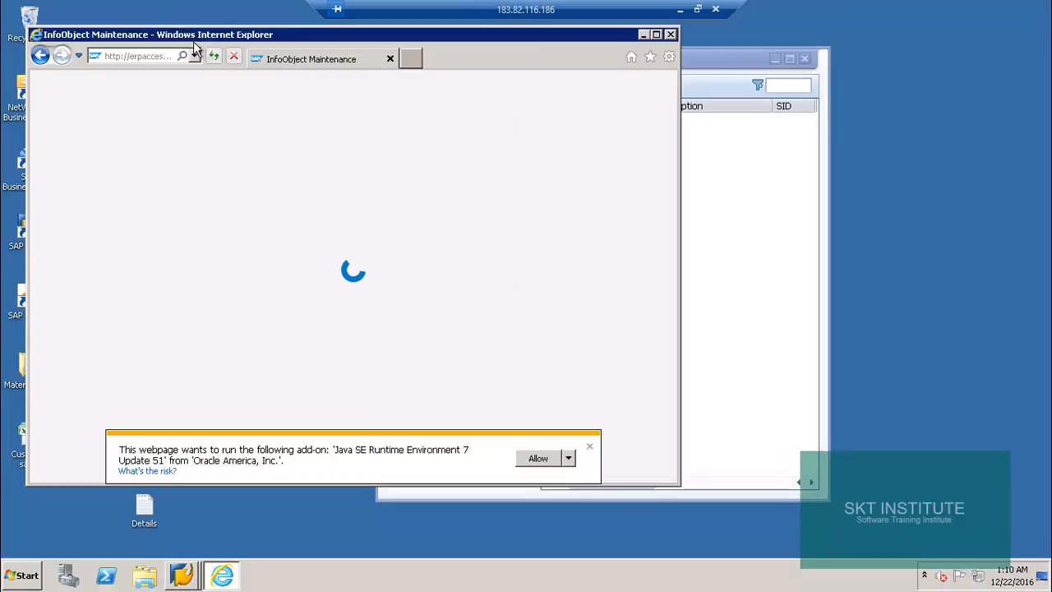
click(536, 459)
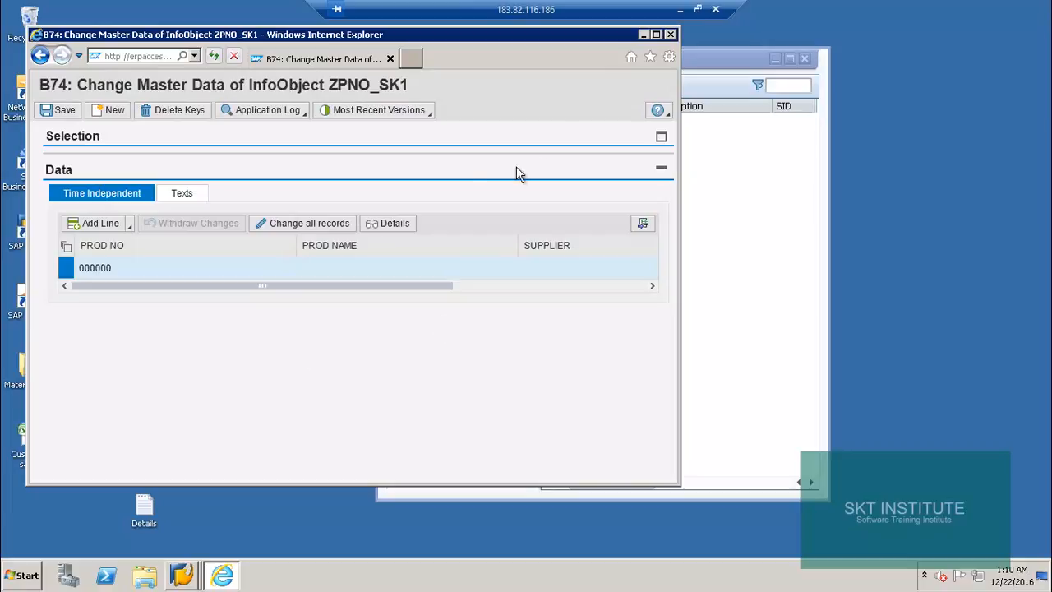
Step: Examine the time-independent and text master data of ZPNO_SK1 in a maximized window, then close the browser
click(656, 34)
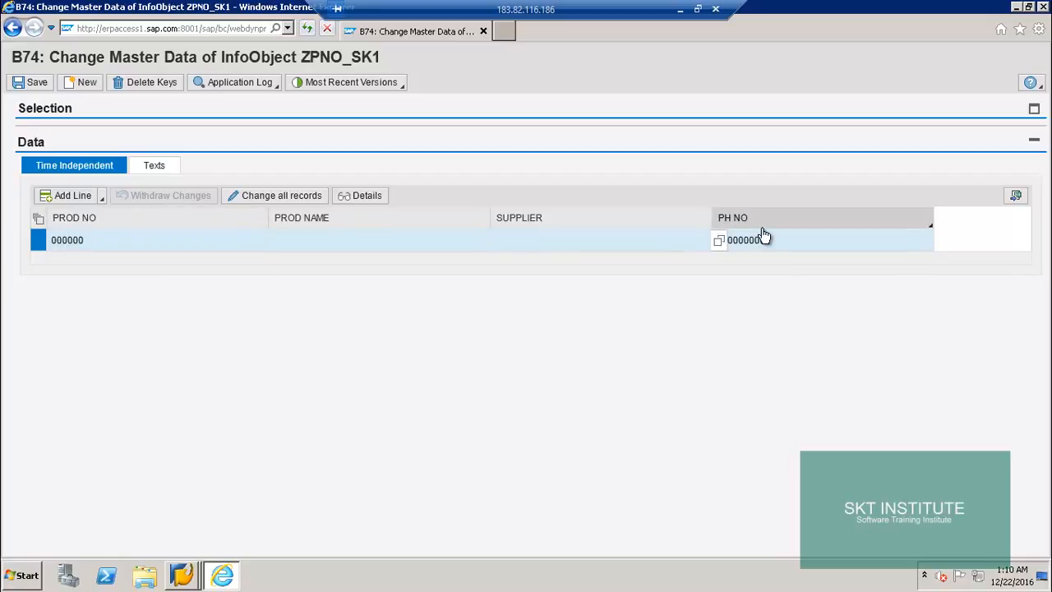
click(145, 170)
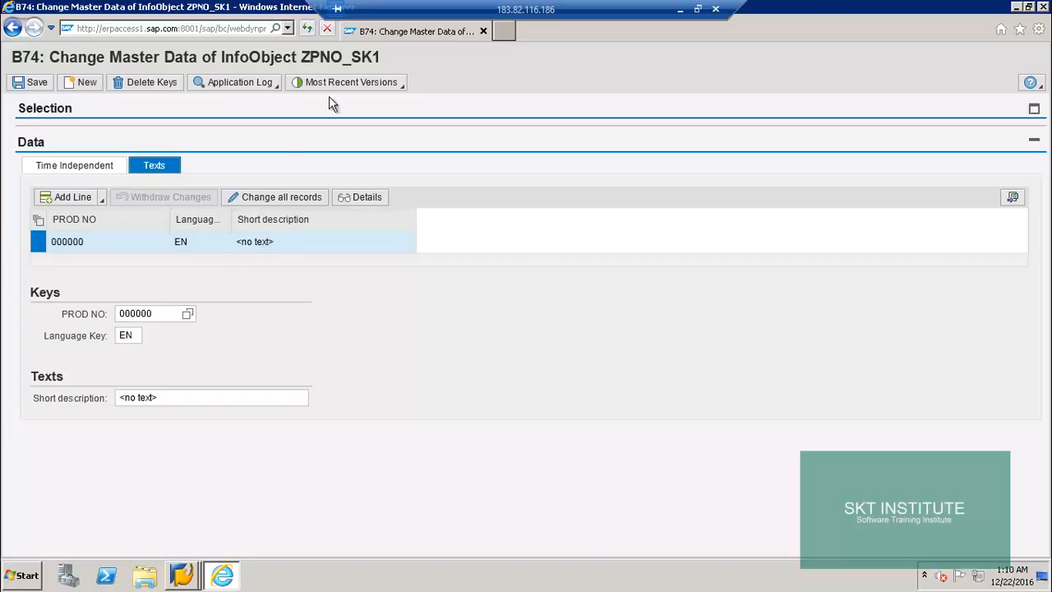
click(1045, 7)
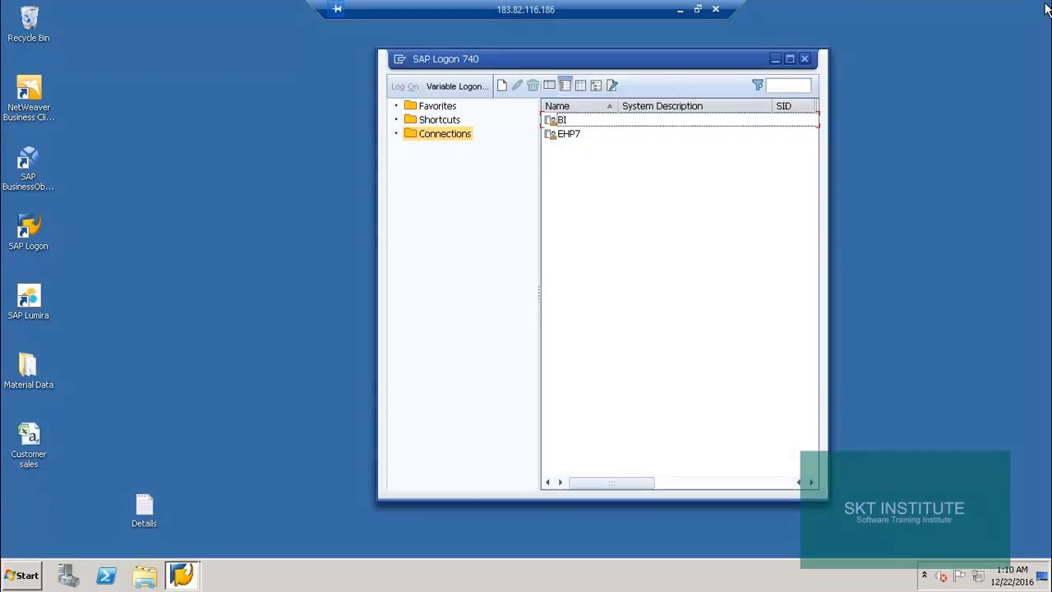
click(681, 11)
click(274, 576)
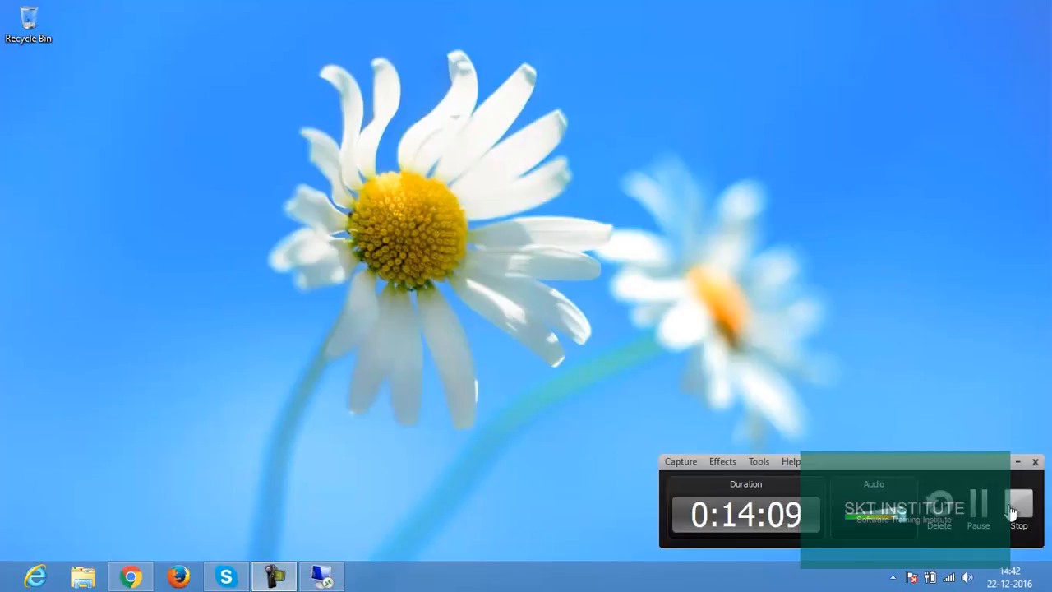